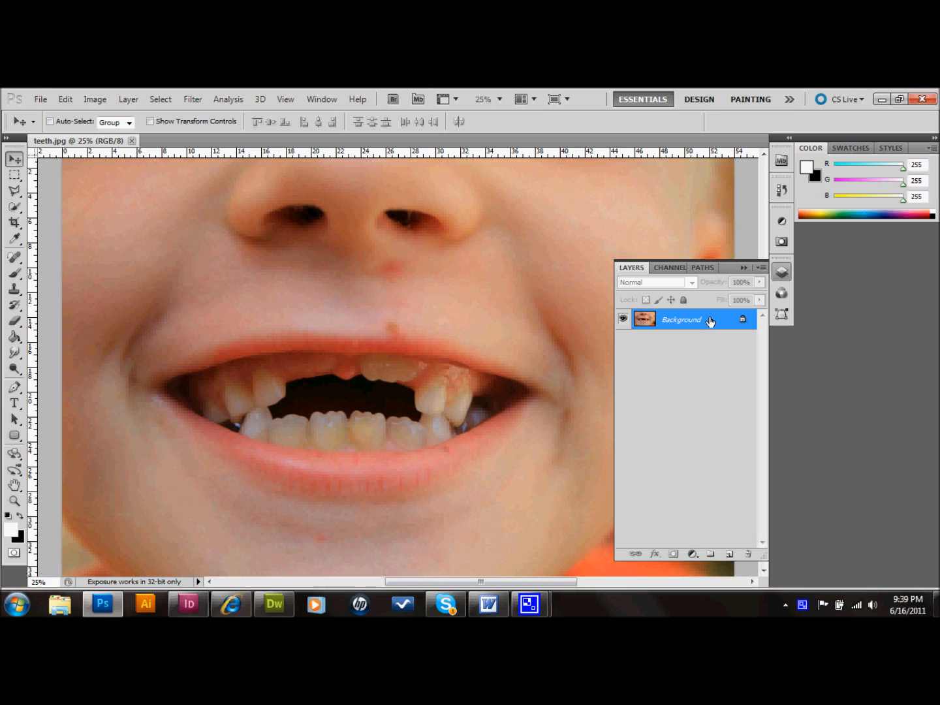
Duplicate the Background layer and hide the original
{"action": "left_click_drag", "start_coordinate": [710, 320], "coordinate": [728, 557]}
{"action": "left_click", "coordinate": [622, 339]}
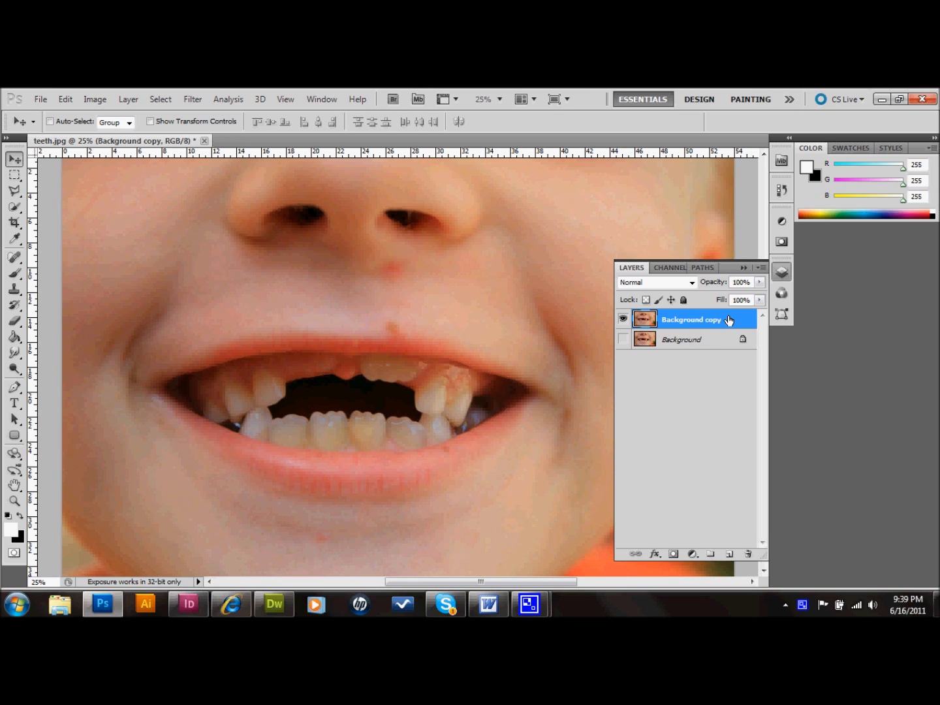
Create a new empty layer above the copy and name it "white teeth"
{"action": "left_click", "coordinate": [728, 553]}
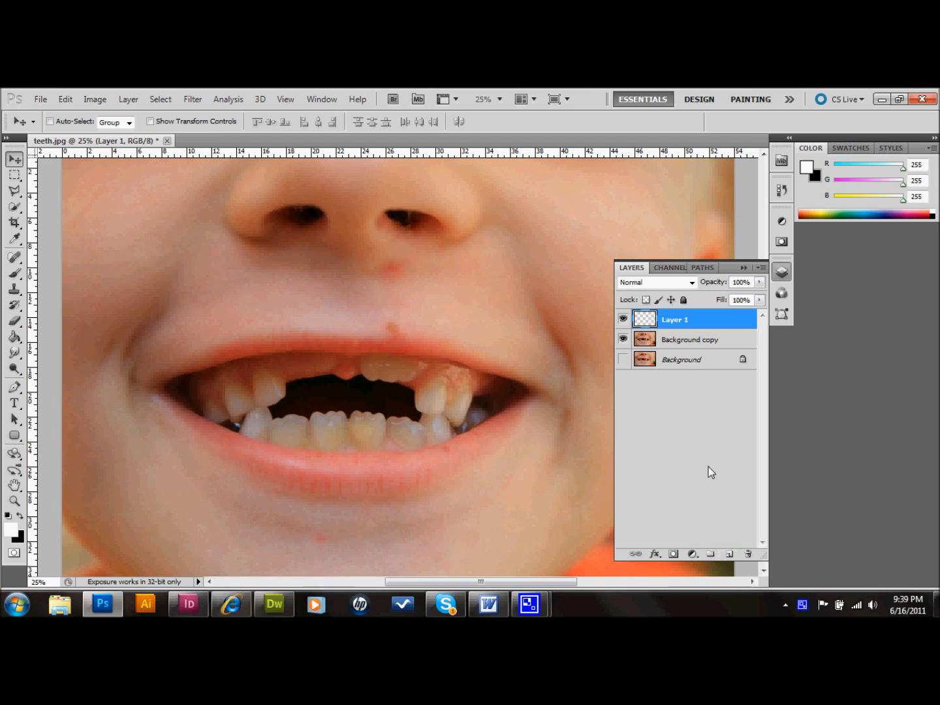
{"action": "double_click", "coordinate": [675, 319]}
{"action": "left_click", "coordinate": [693, 319]}
{"action": "left_click_drag", "start_coordinate": [693, 319], "coordinate": [637, 318]}
{"action": "type", "text": "white teath"}
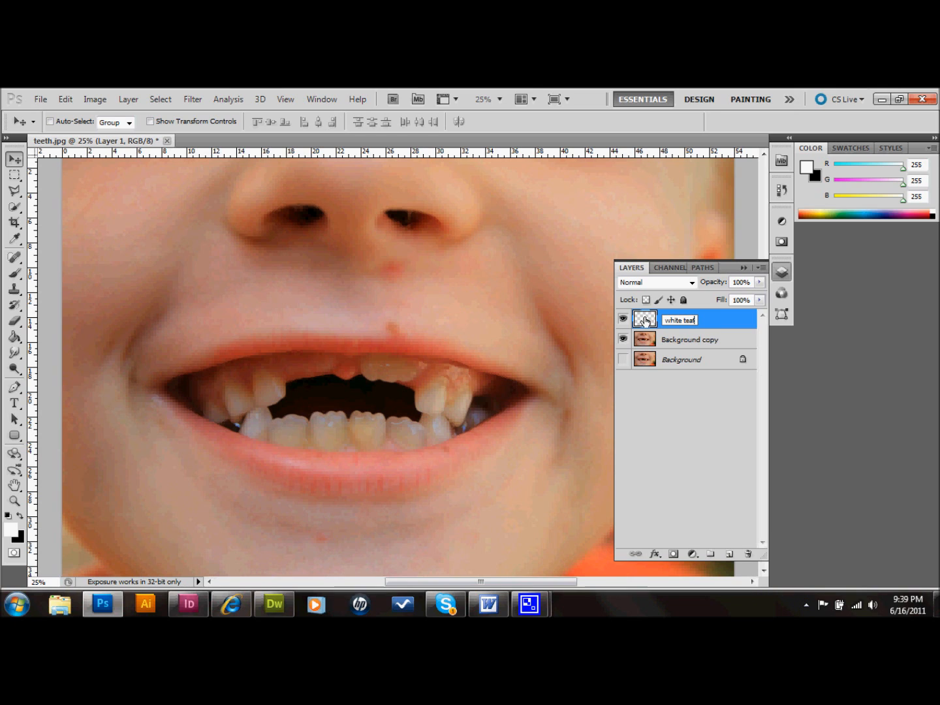
{"action": "key", "text": "Return"}
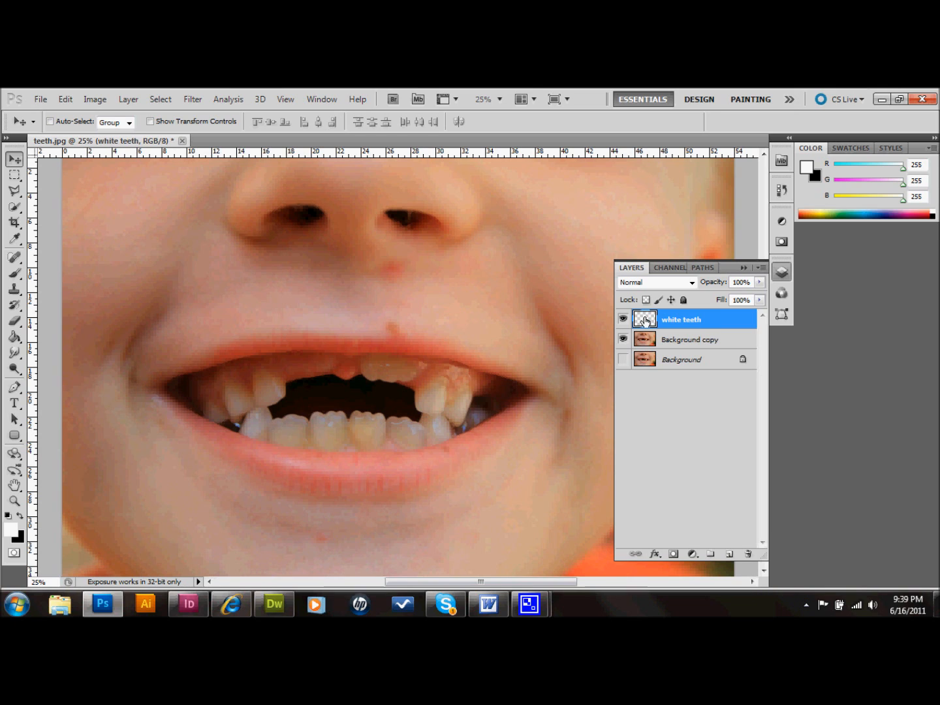
On the Background copy layer, outline the lower teeth and the upper side teeth as one closed selection with the Polygonal Lasso
{"action": "left_click", "coordinate": [675, 338]}
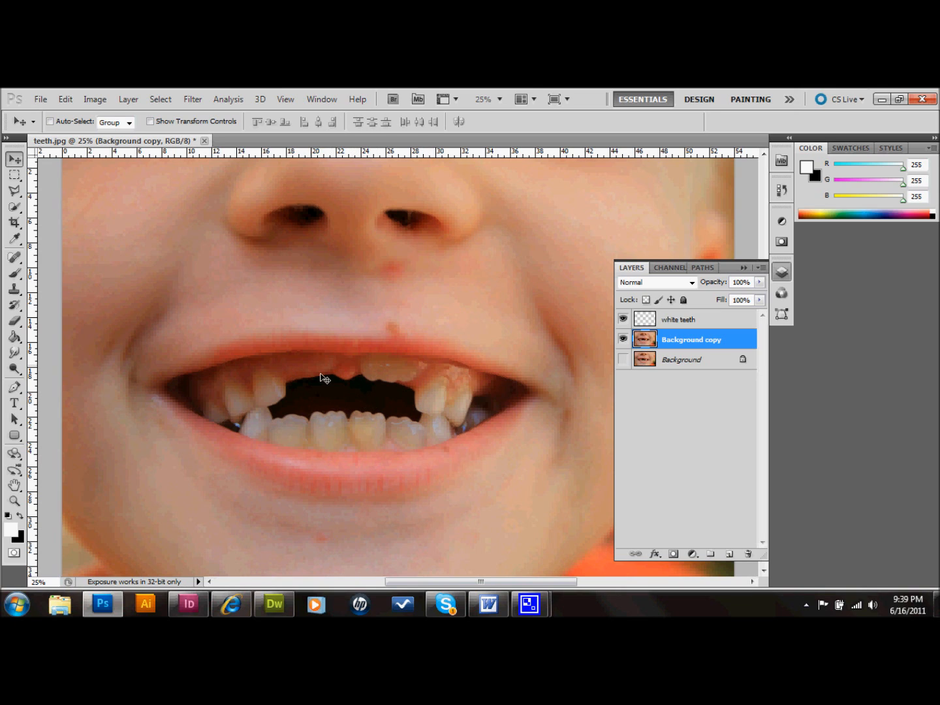
{"action": "left_click", "coordinate": [14, 192]}
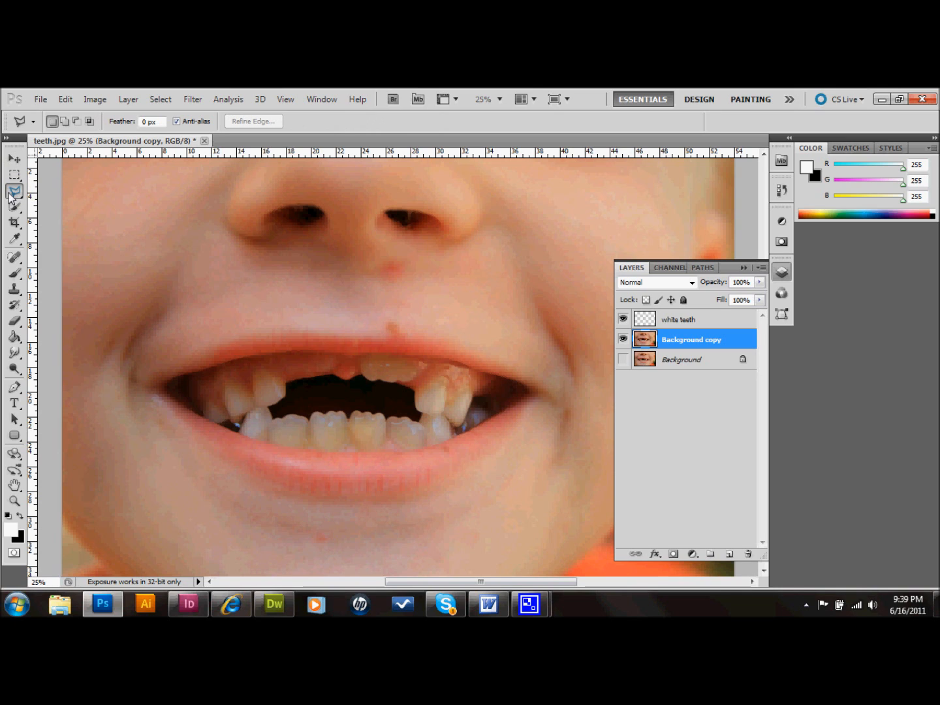
{"action": "left_click", "coordinate": [14, 193]}
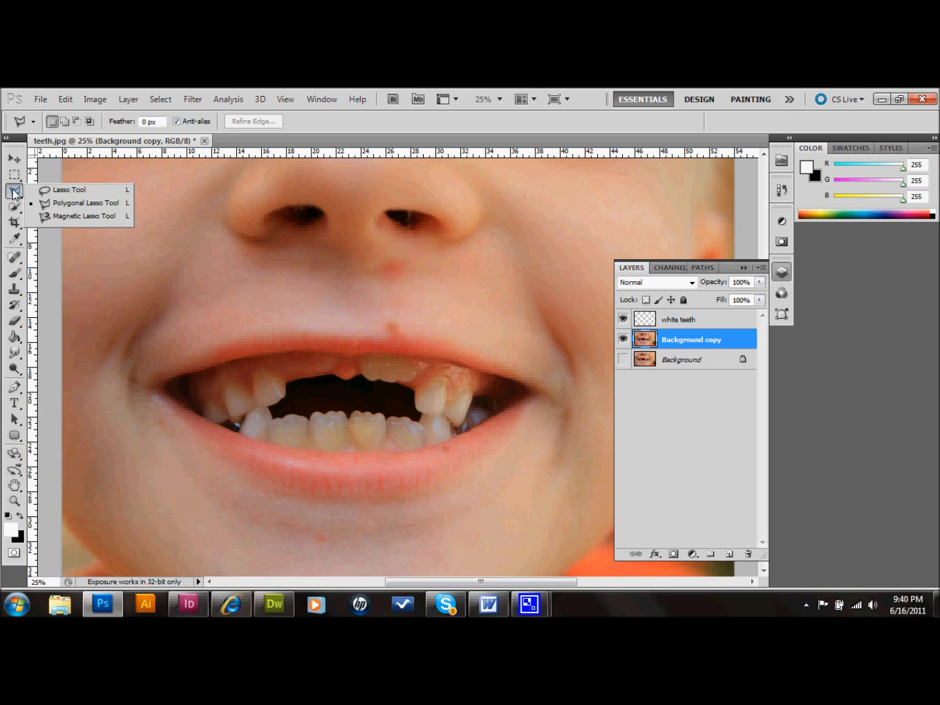
{"action": "left_click", "coordinate": [72, 205]}
{"action": "left_click", "coordinate": [203, 409]}
{"action": "left_click", "coordinate": [208, 396]}
{"action": "left_click", "coordinate": [217, 409]}
{"action": "left_click", "coordinate": [226, 386]}
{"action": "left_click", "coordinate": [244, 382]}
{"action": "left_click", "coordinate": [254, 394]}
{"action": "left_click", "coordinate": [262, 372]}
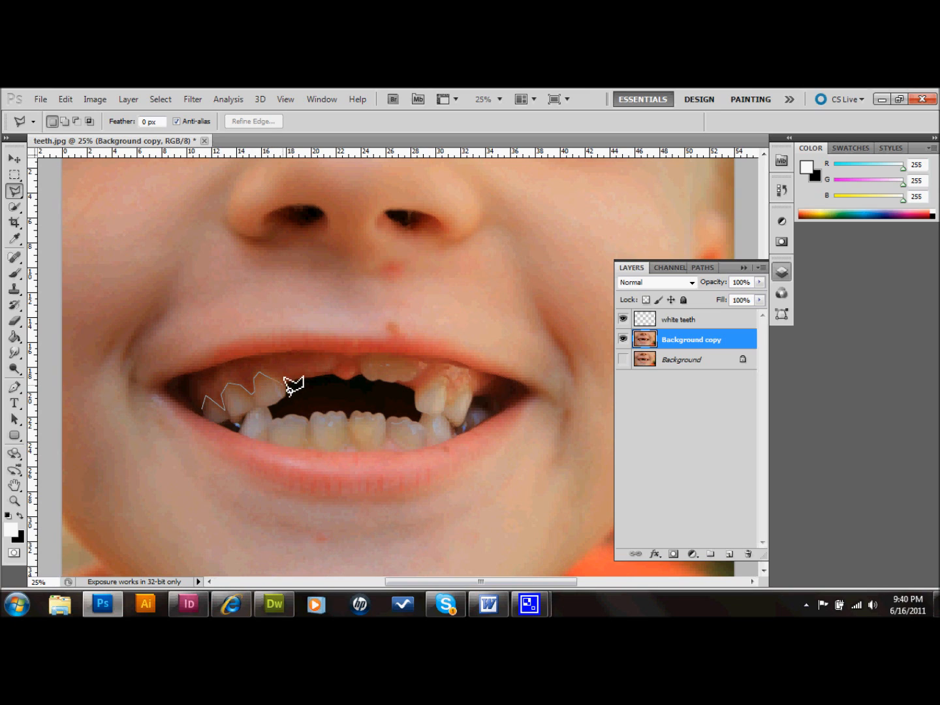
{"action": "left_click", "coordinate": [285, 386]}
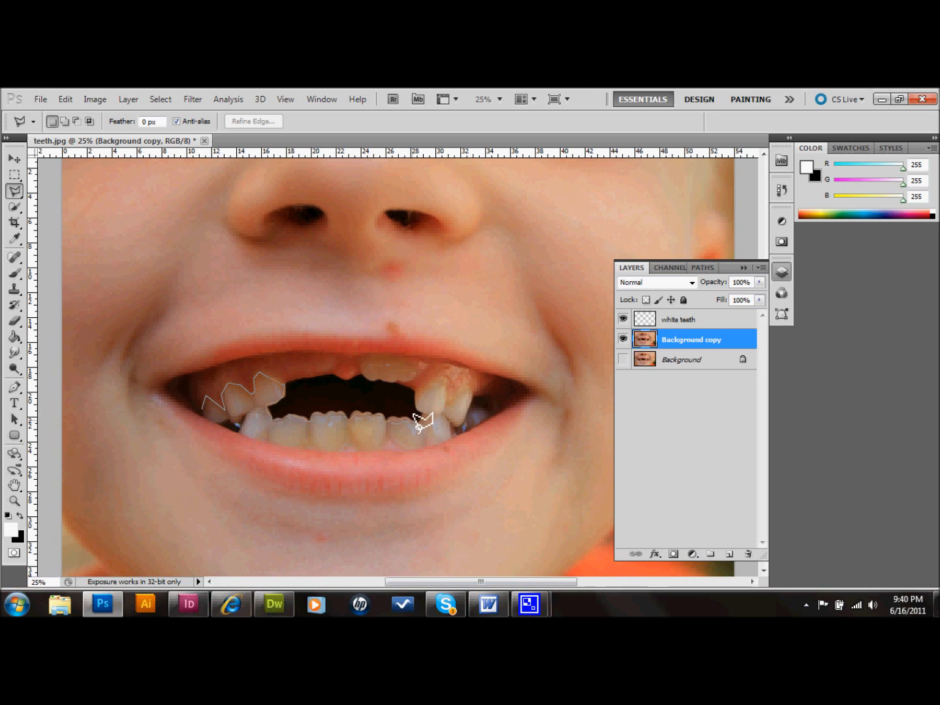
{"action": "left_click", "coordinate": [423, 424]}
{"action": "left_click", "coordinate": [418, 384]}
{"action": "left_click", "coordinate": [439, 381]}
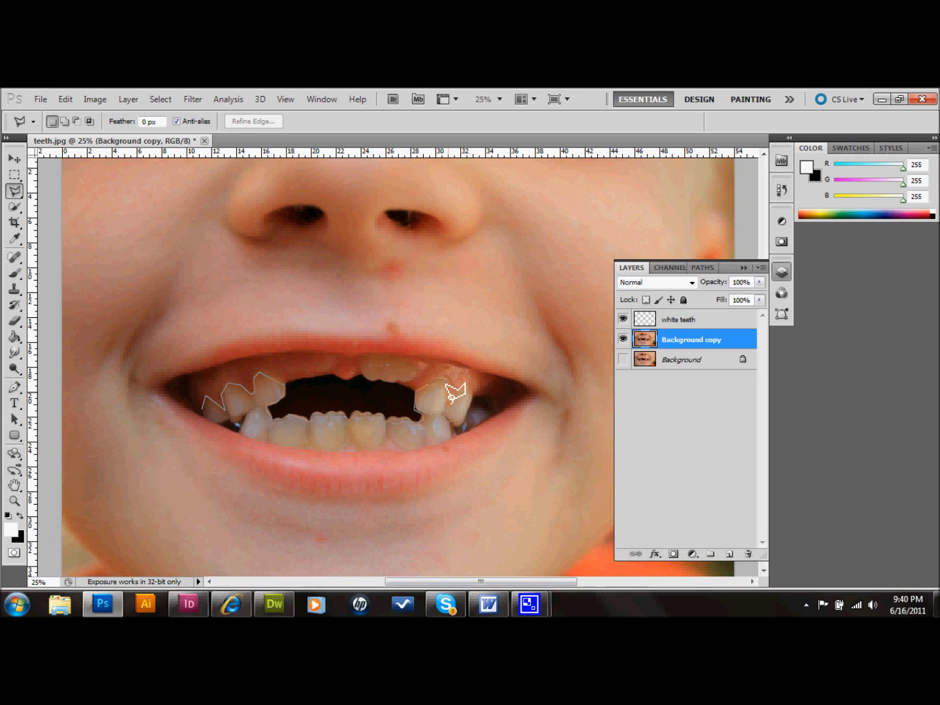
{"action": "left_click", "coordinate": [449, 402]}
{"action": "left_click", "coordinate": [449, 384]}
{"action": "left_click", "coordinate": [416, 451]}
{"action": "left_click", "coordinate": [399, 446]}
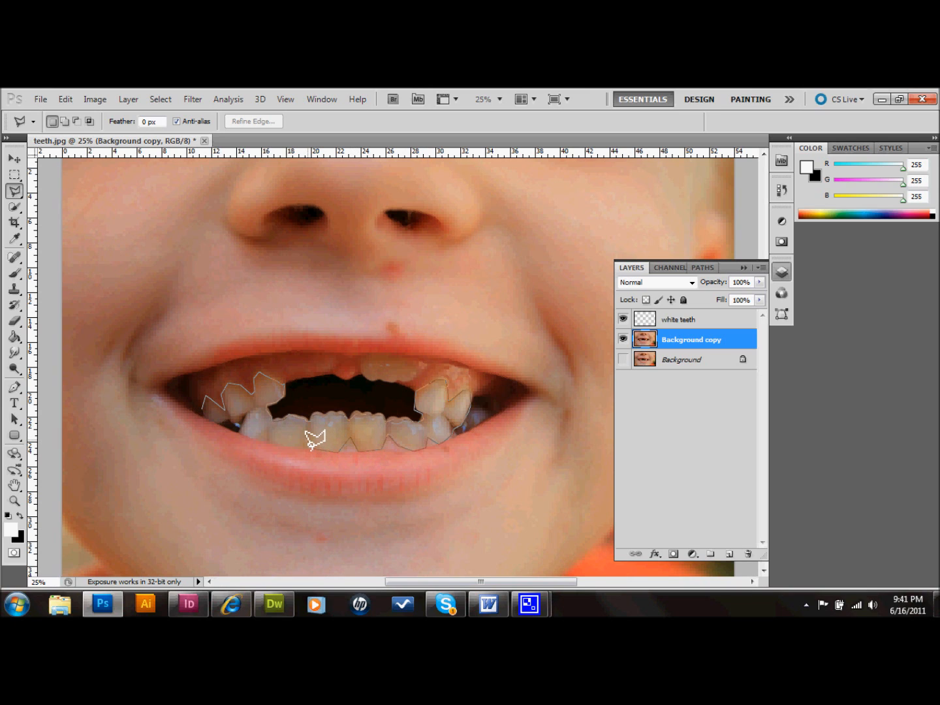
{"action": "left_click", "coordinate": [202, 409]}
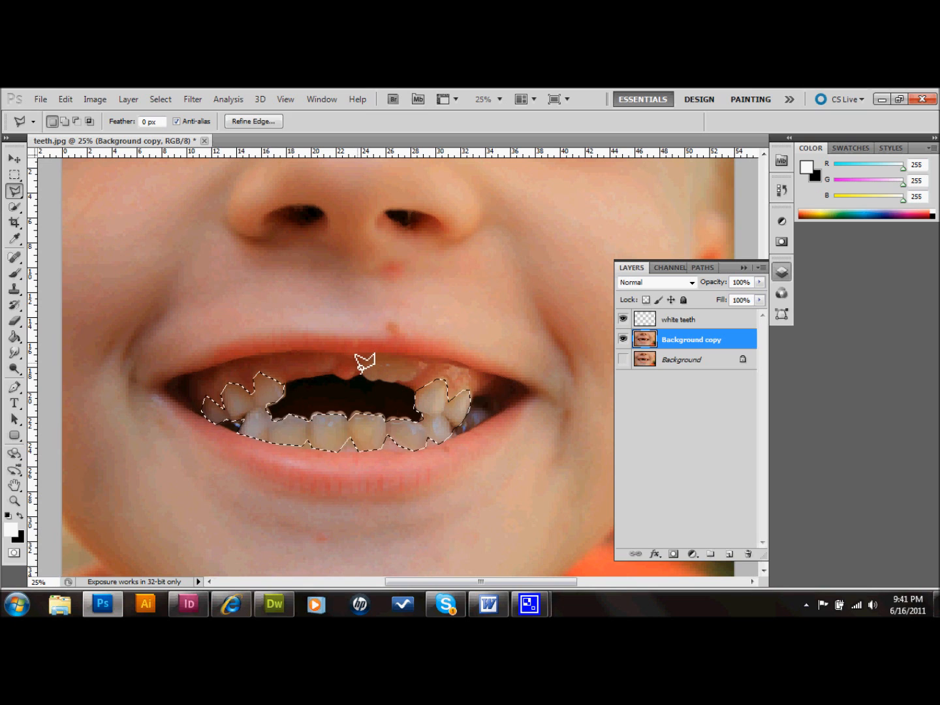
Add the partly grown upper front tooth to the existing teeth selection
{"action": "key", "text": "shift"}
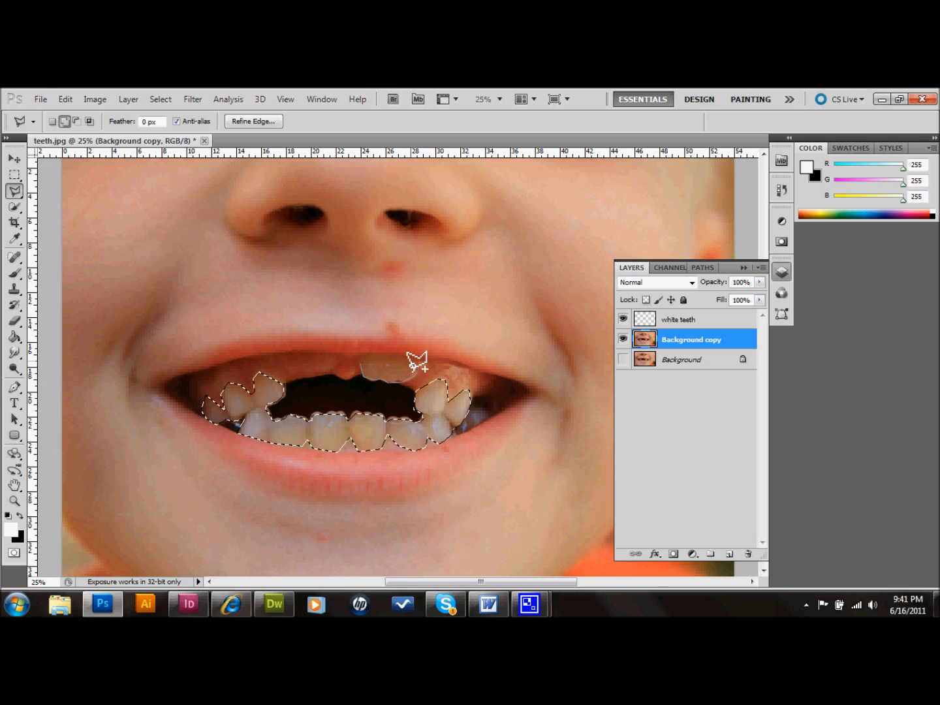
{"action": "left_click", "coordinate": [363, 357]}
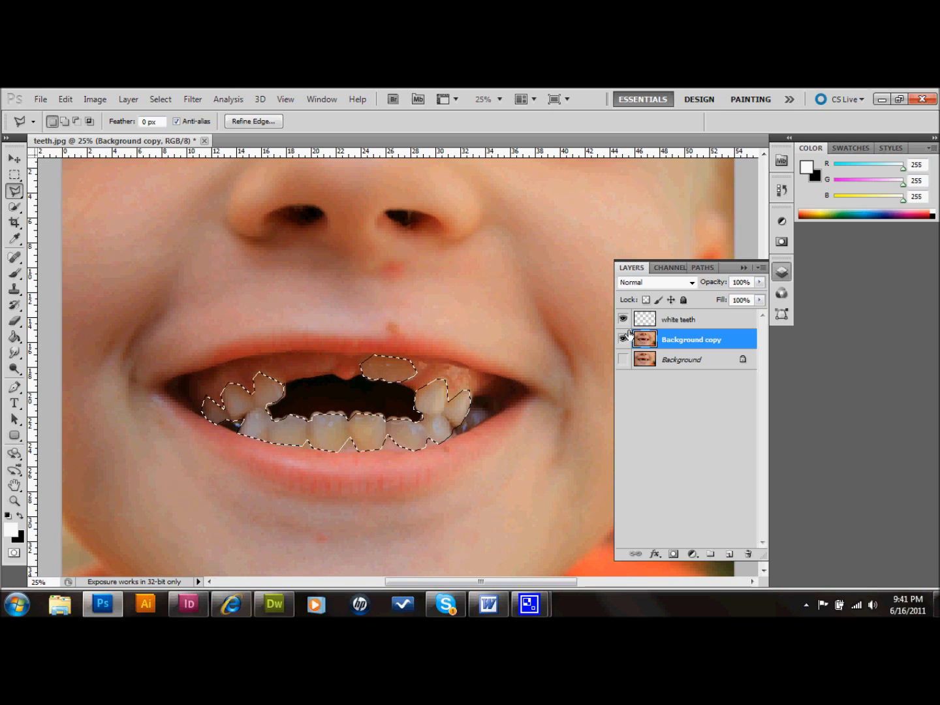
Fill the teeth selection with the white foreground color at 100% opacity on the white teeth layer, and deselect
{"action": "left_click", "coordinate": [706, 320]}
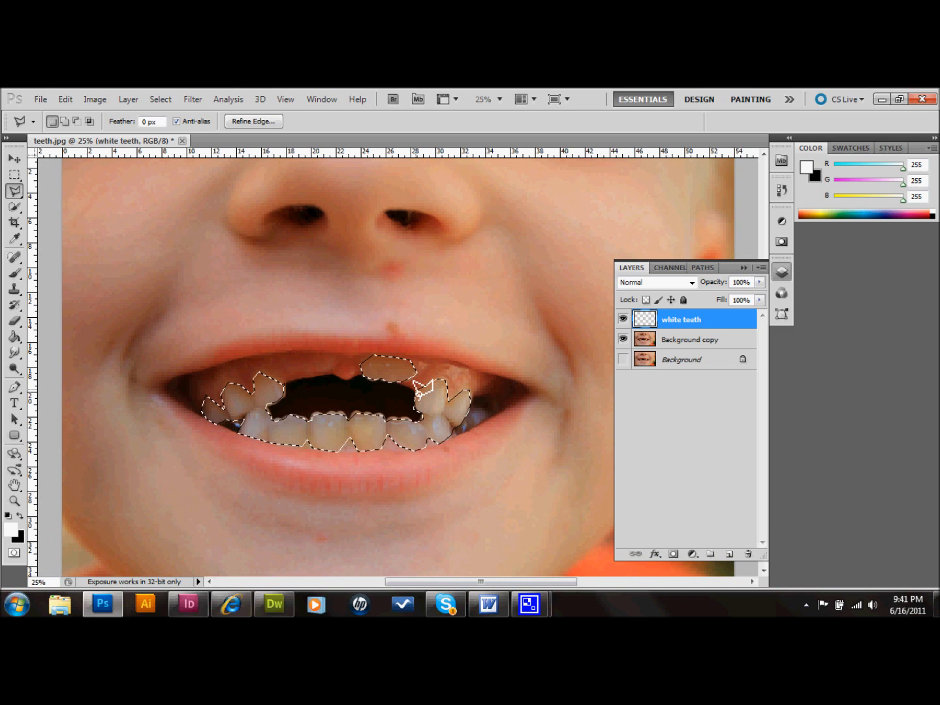
{"action": "left_click", "coordinate": [9, 517]}
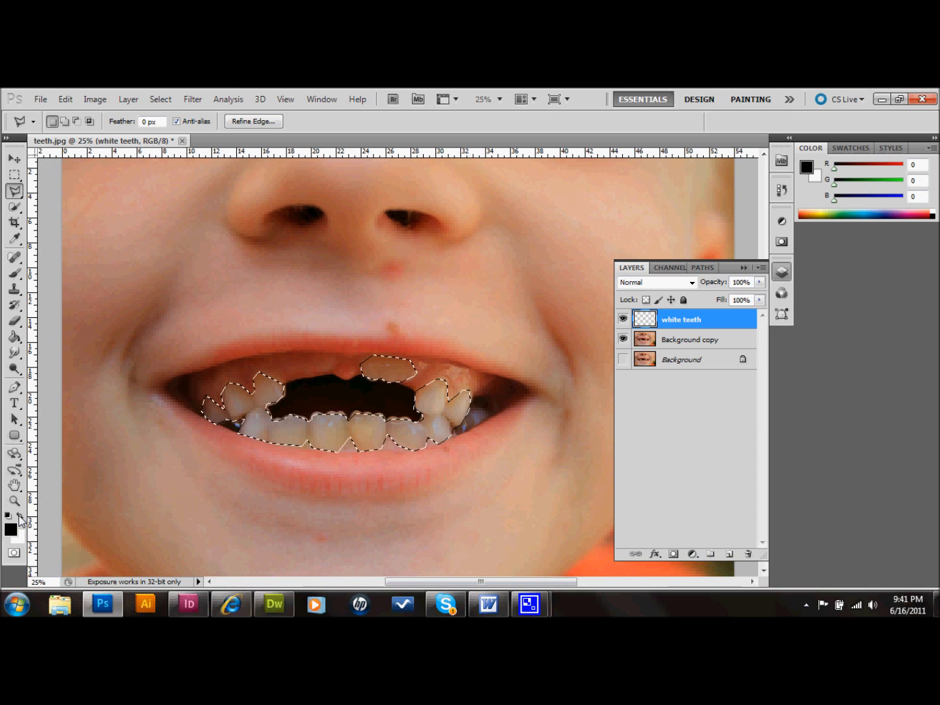
{"action": "left_click", "coordinate": [20, 516]}
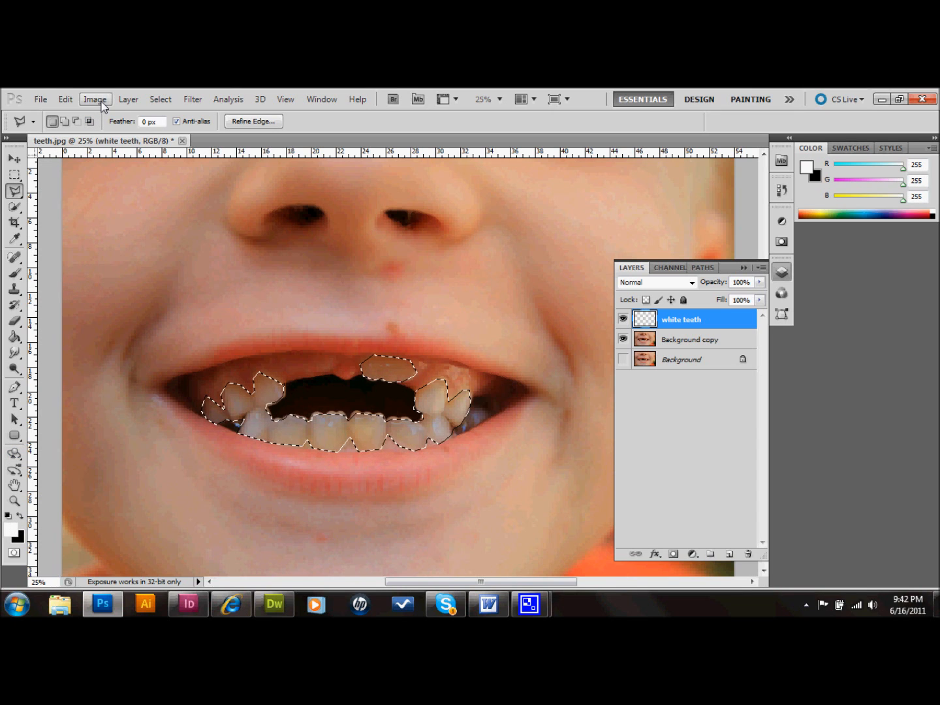
{"action": "left_click", "coordinate": [68, 100]}
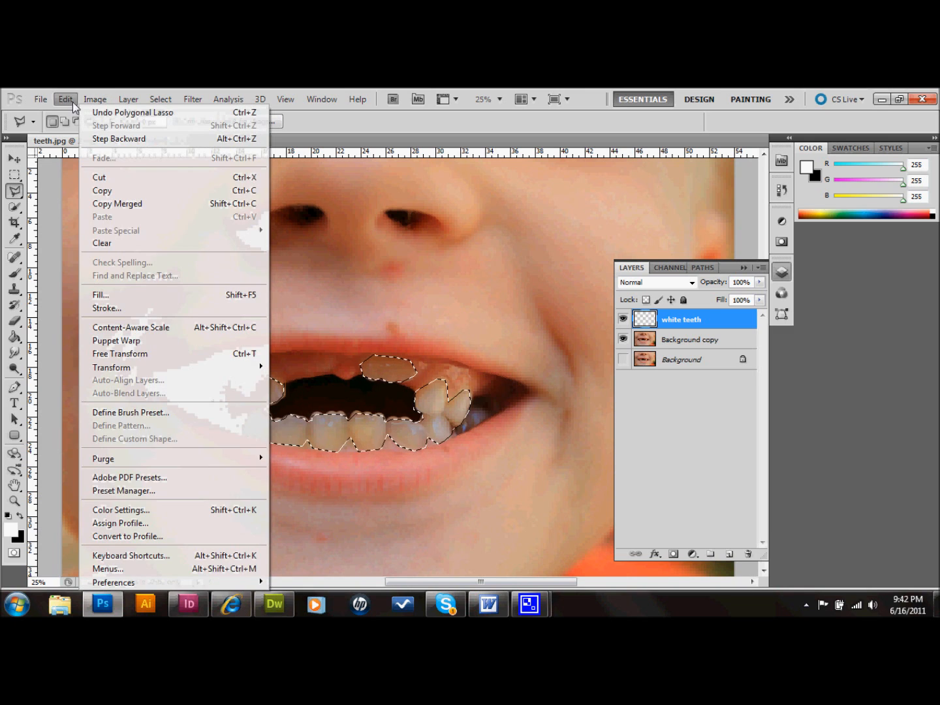
{"action": "left_click", "coordinate": [102, 297]}
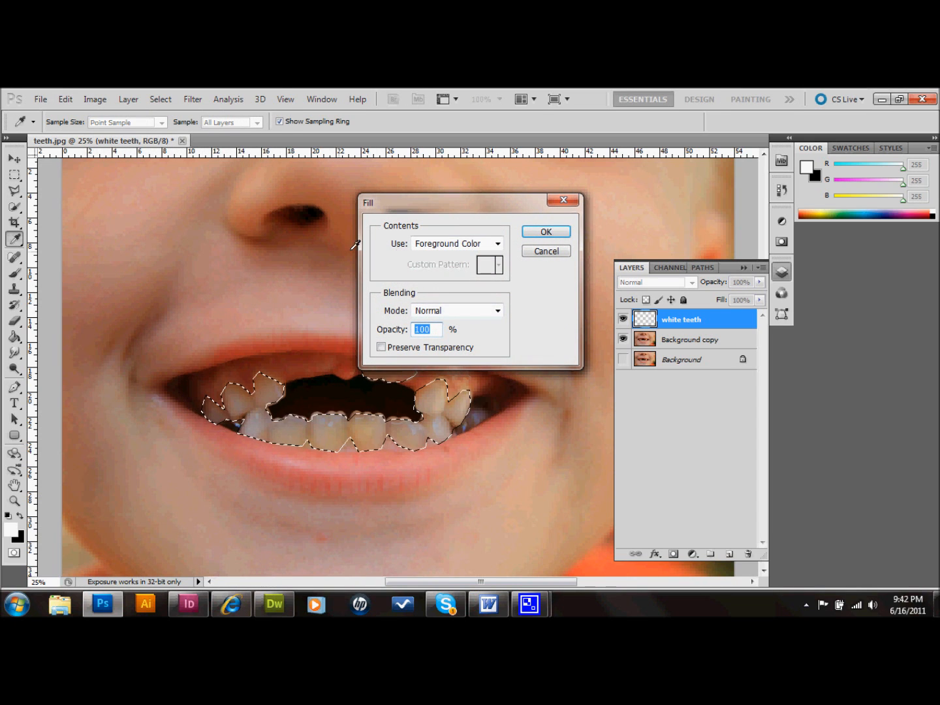
{"action": "left_click", "coordinate": [451, 246]}
{"action": "left_click", "coordinate": [453, 258]}
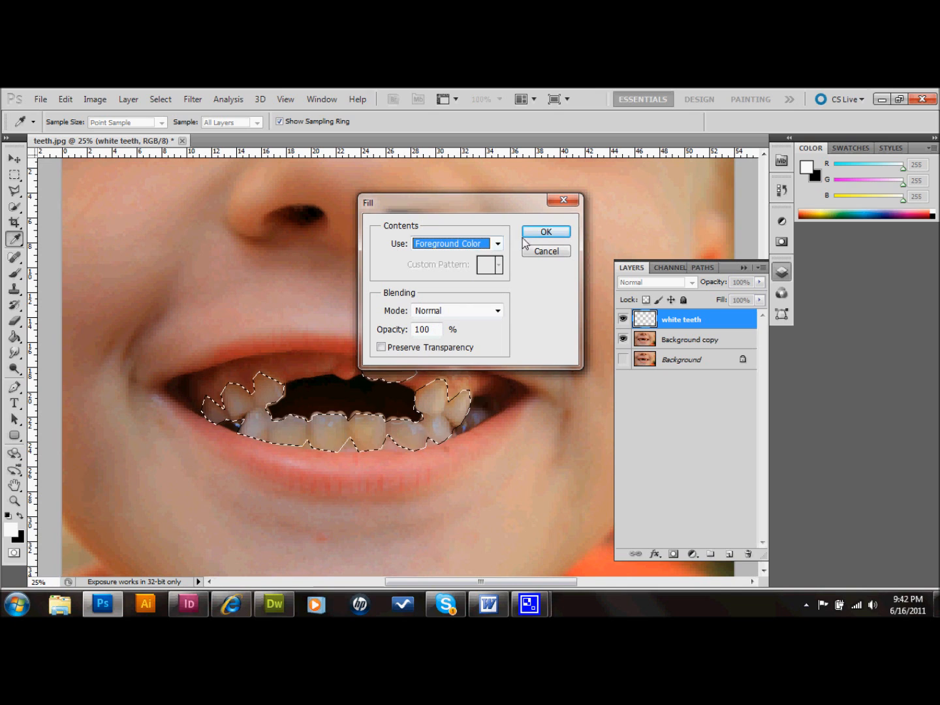
{"action": "left_click", "coordinate": [547, 233]}
{"action": "key", "text": "l"}
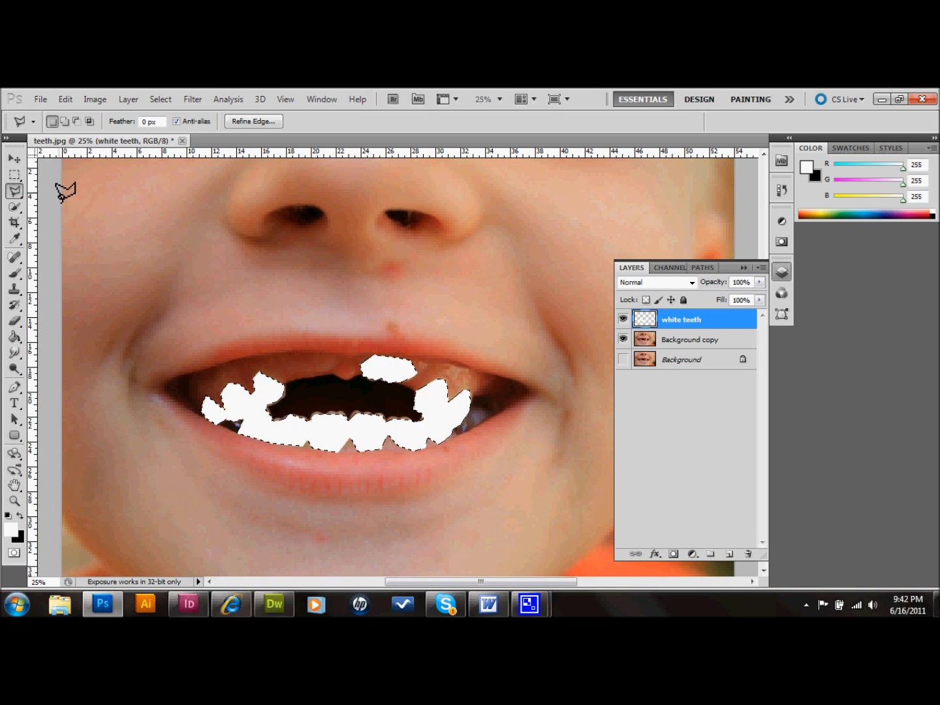
{"action": "left_click", "coordinate": [14, 175]}
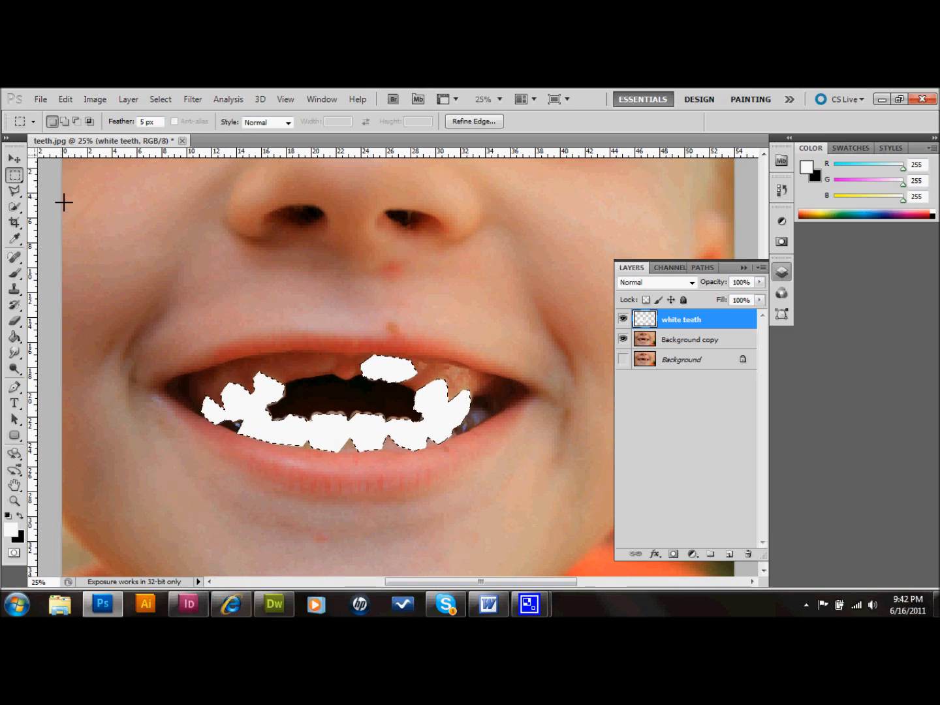
{"action": "left_click", "coordinate": [172, 273]}
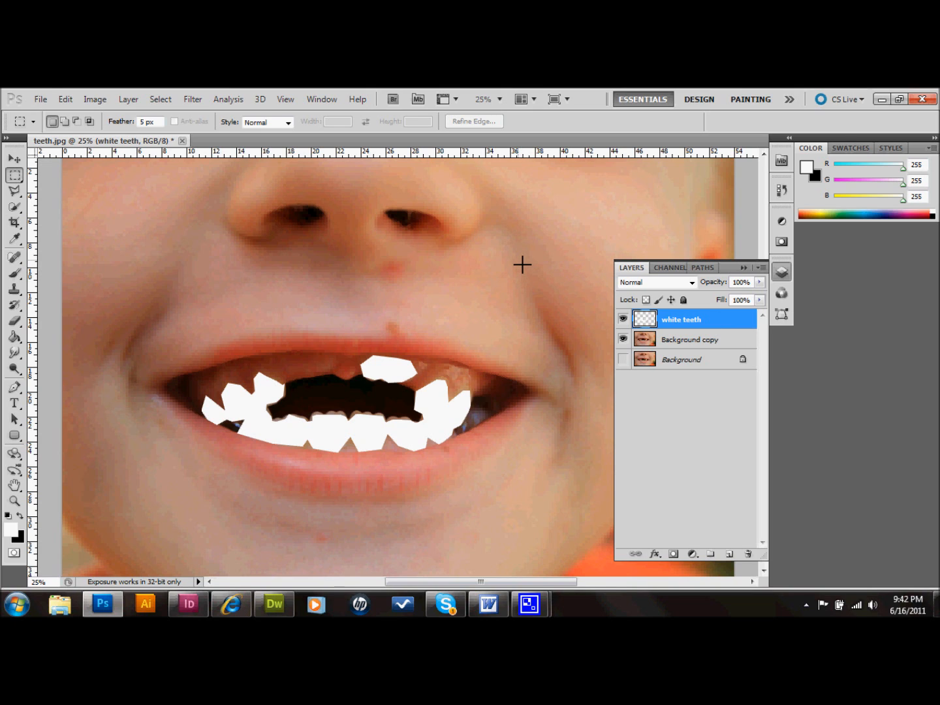
Apply a Gaussian Blur with a radius of 57.1 pixels to the white teeth layer
{"action": "left_click", "coordinate": [198, 98]}
{"action": "mouse_move", "coordinate": [283, 224]}
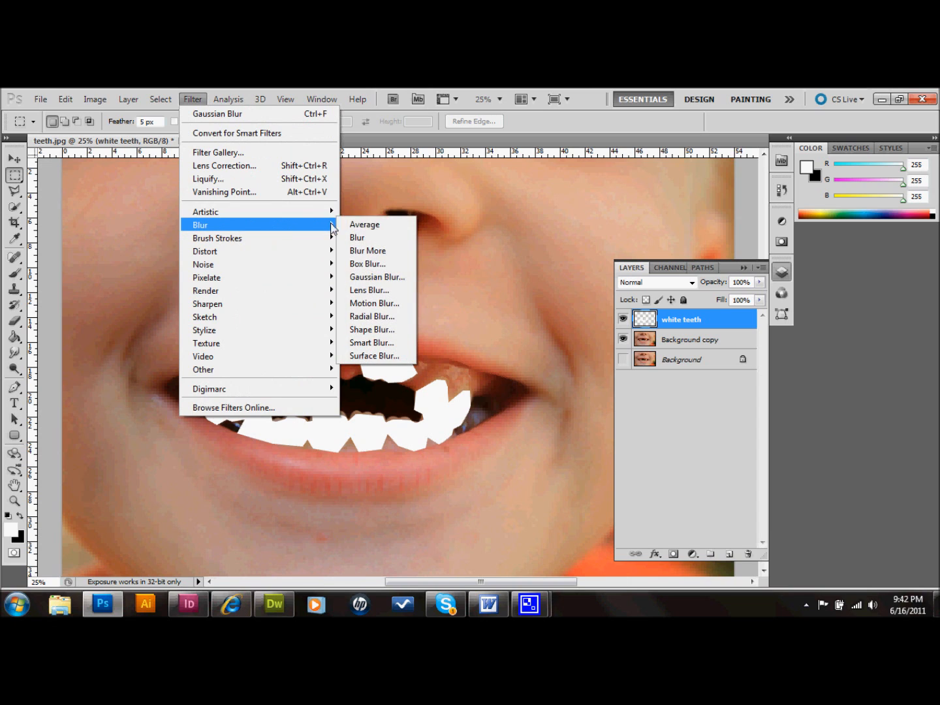
{"action": "left_click", "coordinate": [377, 278]}
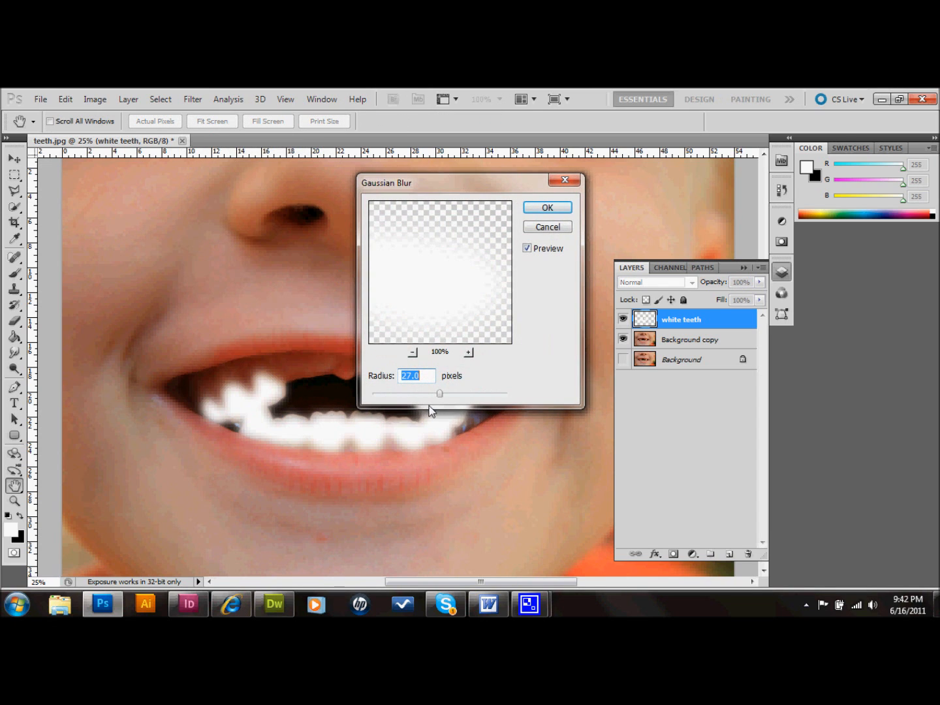
{"action": "left_click_drag", "start_coordinate": [441, 395], "coordinate": [462, 395]}
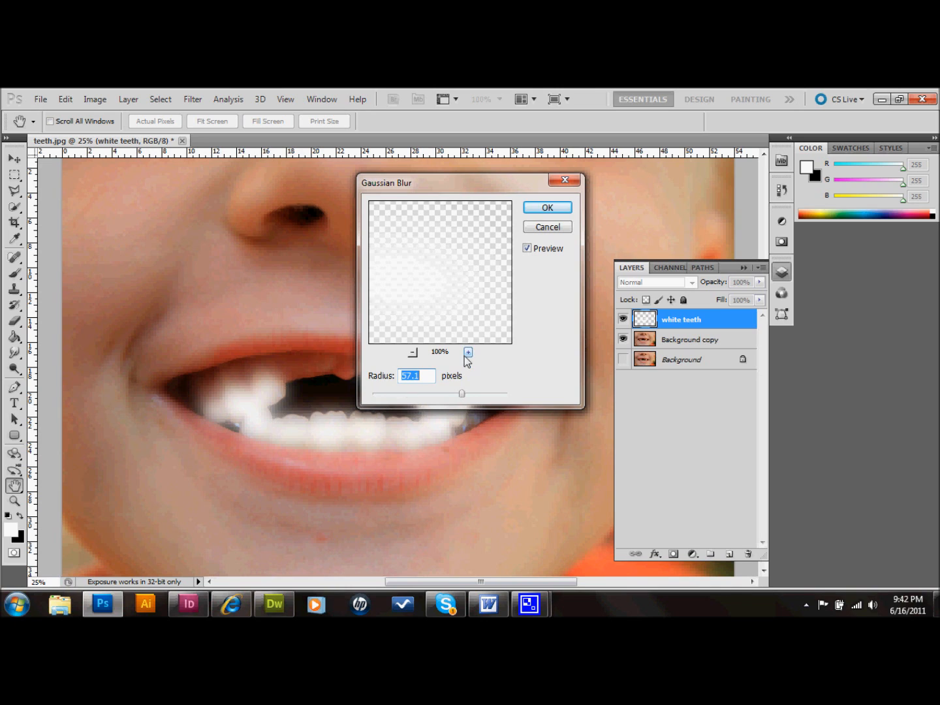
{"action": "left_click", "coordinate": [548, 208]}
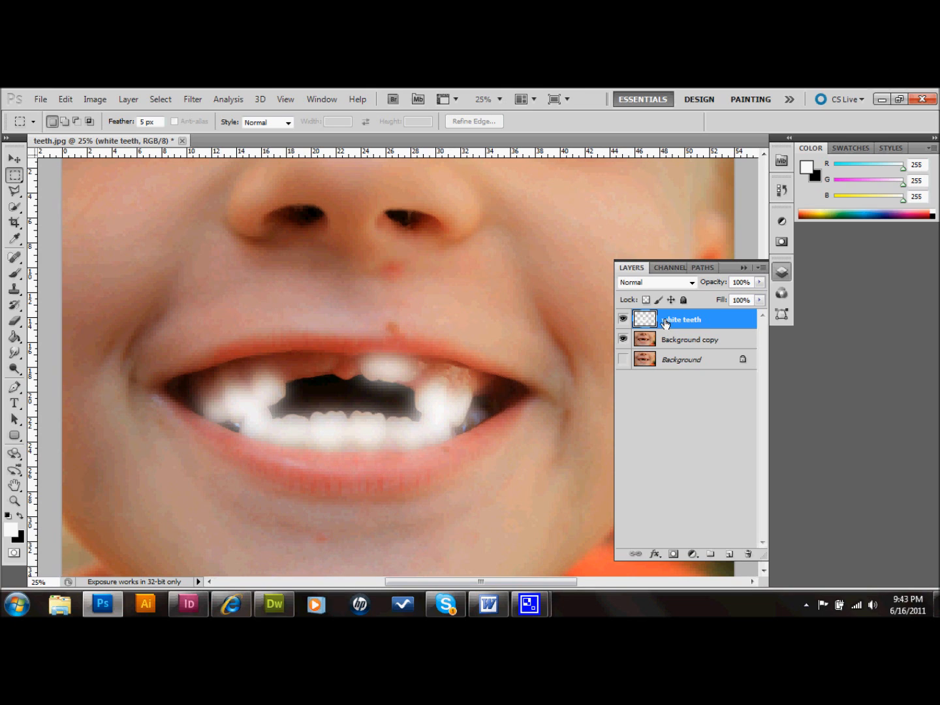
Add a layer mask to the white teeth layer and erase white haze from the upper gum with a 175 px eraser
{"action": "left_click", "coordinate": [673, 554]}
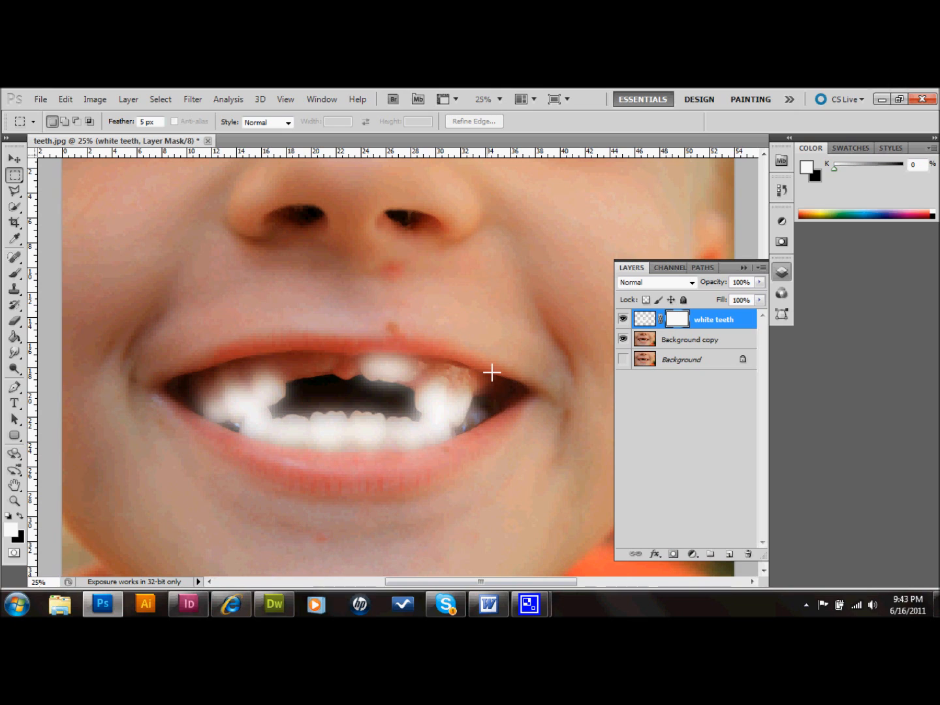
{"action": "left_click", "coordinate": [14, 321]}
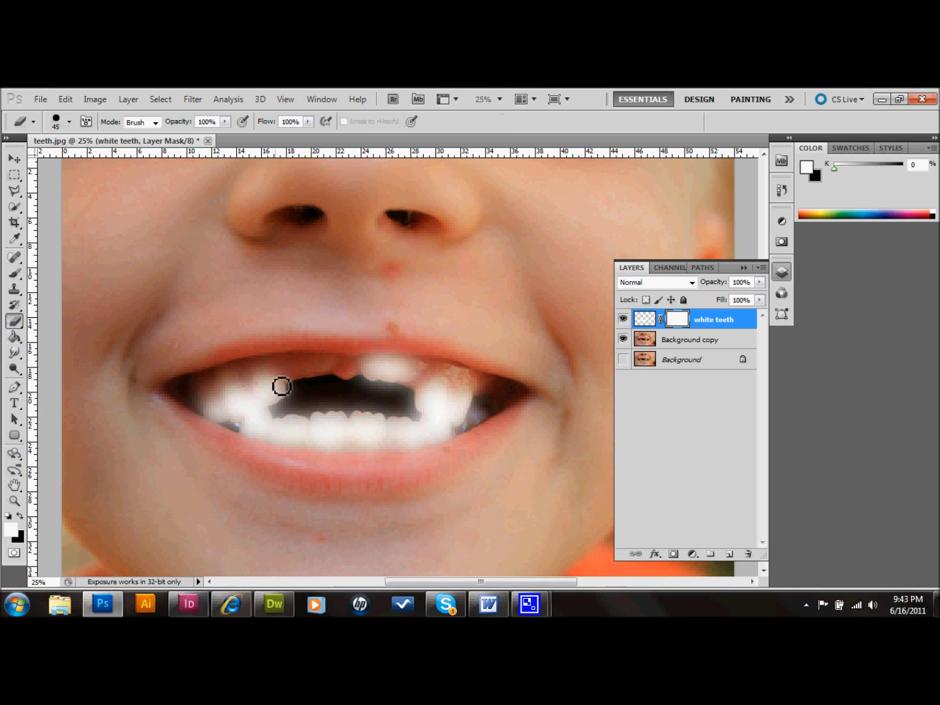
{"action": "key", "text": "bracketright"}
{"action": "key", "text": "bracketright"}
{"action": "key", "text": "bracketright"}
{"action": "key", "text": "bracketright"}
{"action": "key", "text": "bracketright"}
{"action": "key", "text": "bracketright"}
{"action": "left_click", "coordinate": [282, 359]}
{"action": "left_click_drag", "start_coordinate": [281, 354], "coordinate": [259, 357]}
Reduce the eraser's hardness to 64% and mask out the white spill on the gums, around the teeth and in the dark mouth gap
{"action": "left_click", "coordinate": [69, 122]}
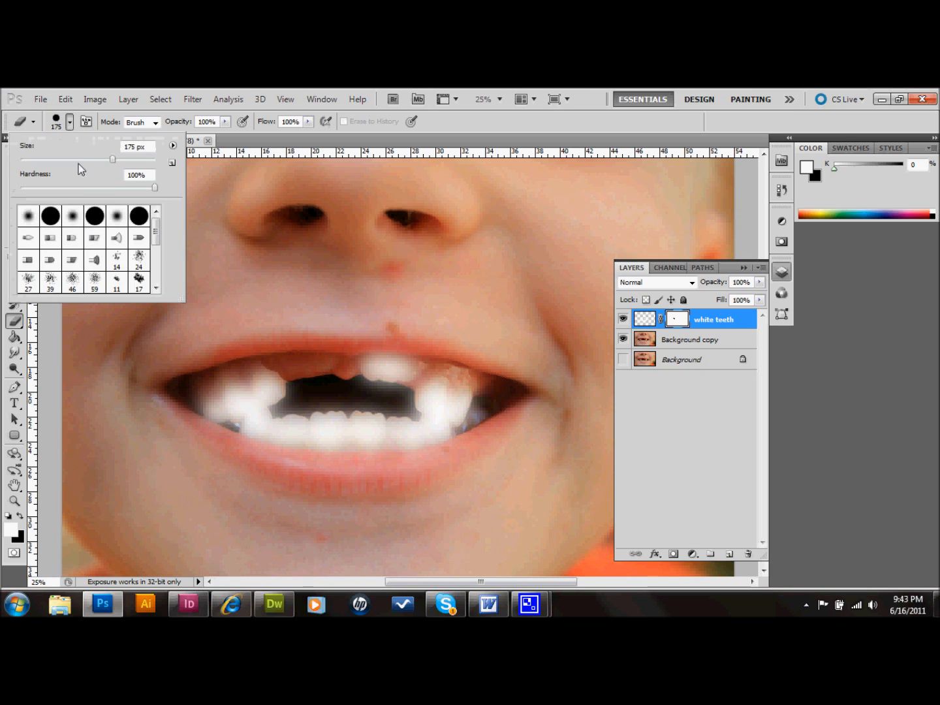
{"action": "left_click_drag", "start_coordinate": [140, 189], "coordinate": [108, 190]}
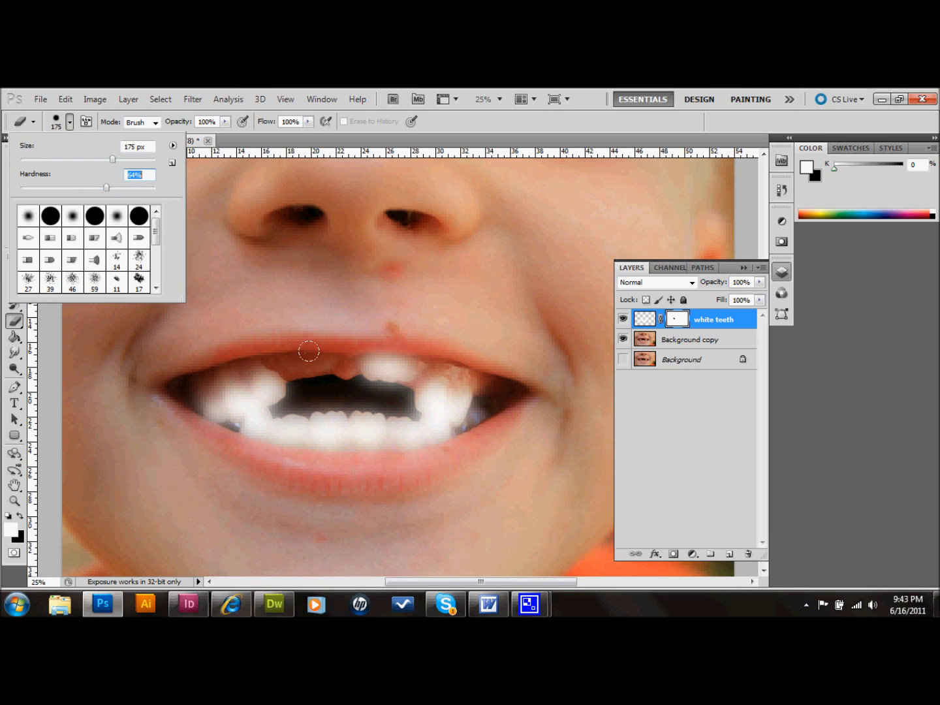
{"action": "left_click", "coordinate": [285, 359]}
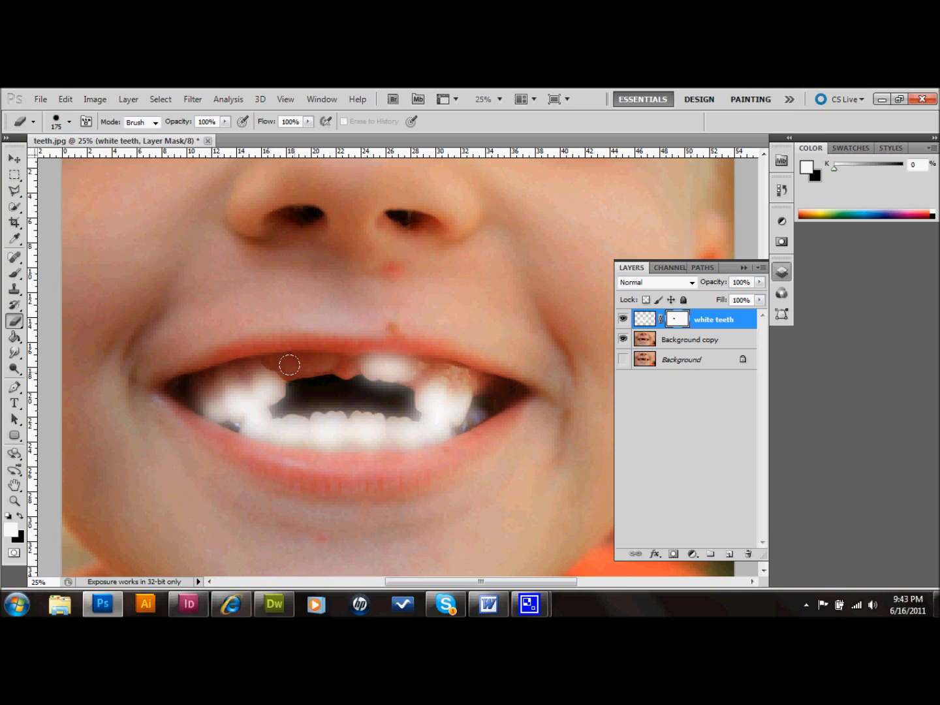
{"action": "mouse_move", "coordinate": [250, 347]}
{"action": "left_mouse_down"}
{"action": "mouse_move", "coordinate": [176, 390]}
{"action": "mouse_move", "coordinate": [182, 413]}
{"action": "mouse_move", "coordinate": [185, 389]}
{"action": "mouse_move", "coordinate": [217, 365]}
{"action": "mouse_move", "coordinate": [286, 375]}
{"action": "mouse_move", "coordinate": [294, 393]}
{"action": "mouse_move", "coordinate": [342, 378]}
{"action": "mouse_move", "coordinate": [358, 338]}
{"action": "mouse_move", "coordinate": [377, 348]}
{"action": "mouse_move", "coordinate": [406, 337]}
{"action": "mouse_move", "coordinate": [464, 385]}
{"action": "mouse_move", "coordinate": [479, 380]}
{"action": "mouse_move", "coordinate": [480, 414]}
{"action": "mouse_move", "coordinate": [473, 420]}
{"action": "mouse_move", "coordinate": [480, 404]}
{"action": "mouse_move", "coordinate": [450, 443]}
{"action": "mouse_move", "coordinate": [384, 458]}
{"action": "mouse_move", "coordinate": [253, 452]}
{"action": "mouse_move", "coordinate": [195, 425]}
{"action": "left_mouse_up"}
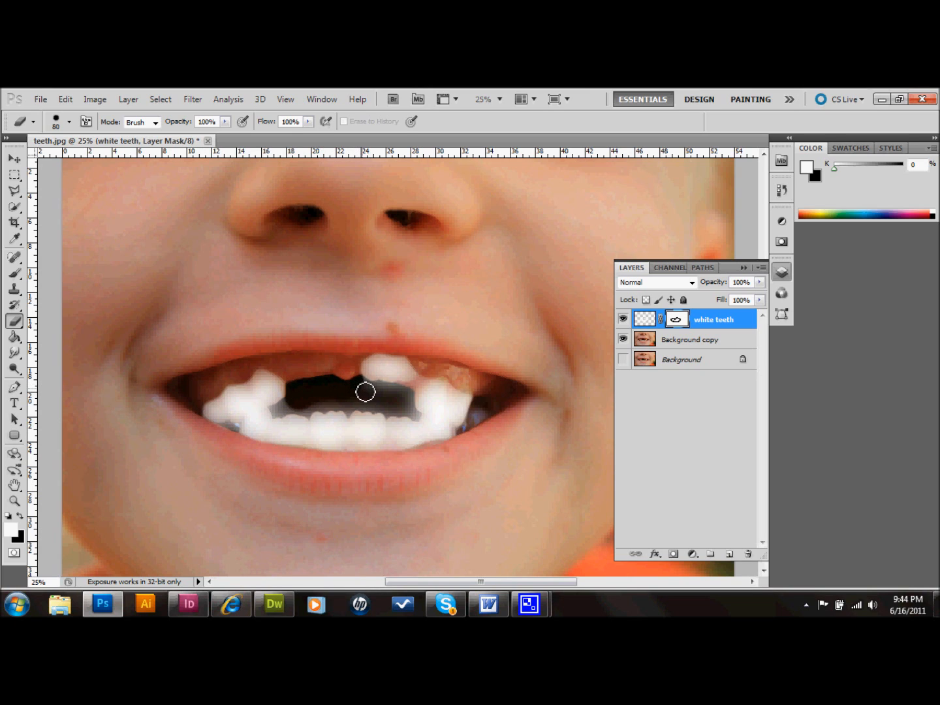
{"action": "mouse_move", "coordinate": [371, 391]}
{"action": "left_mouse_down"}
{"action": "mouse_move", "coordinate": [413, 398]}
{"action": "mouse_move", "coordinate": [428, 378]}
{"action": "mouse_move", "coordinate": [394, 394]}
{"action": "mouse_move", "coordinate": [412, 402]}
{"action": "mouse_move", "coordinate": [418, 418]}
{"action": "mouse_move", "coordinate": [360, 406]}
{"action": "mouse_move", "coordinate": [275, 416]}
{"action": "mouse_move", "coordinate": [295, 401]}
{"action": "left_mouse_up"}
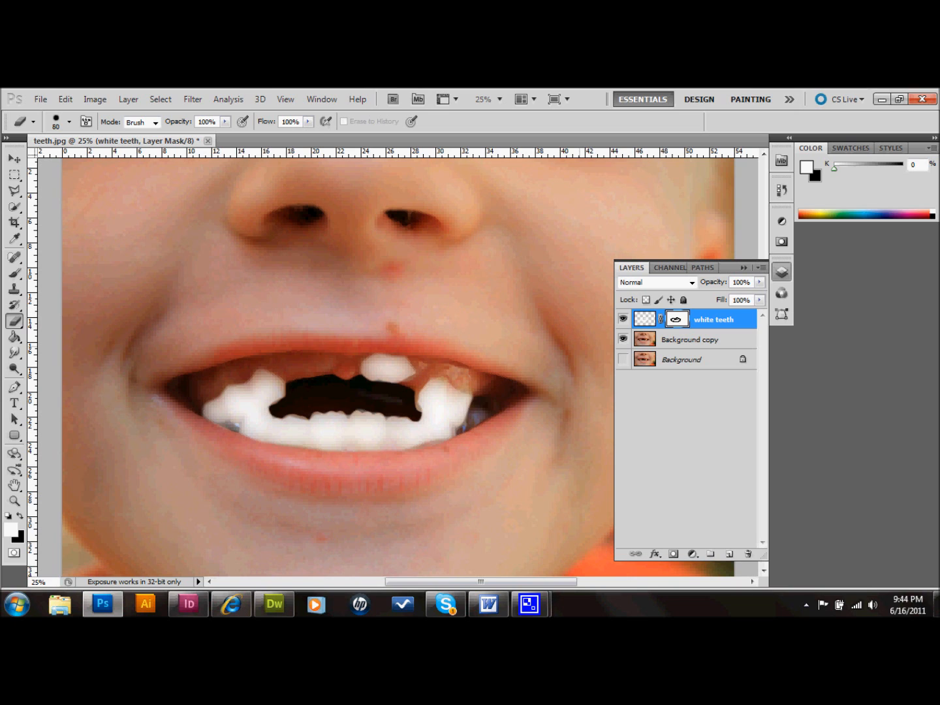
{"action": "key", "text": "ctrl+minus"}
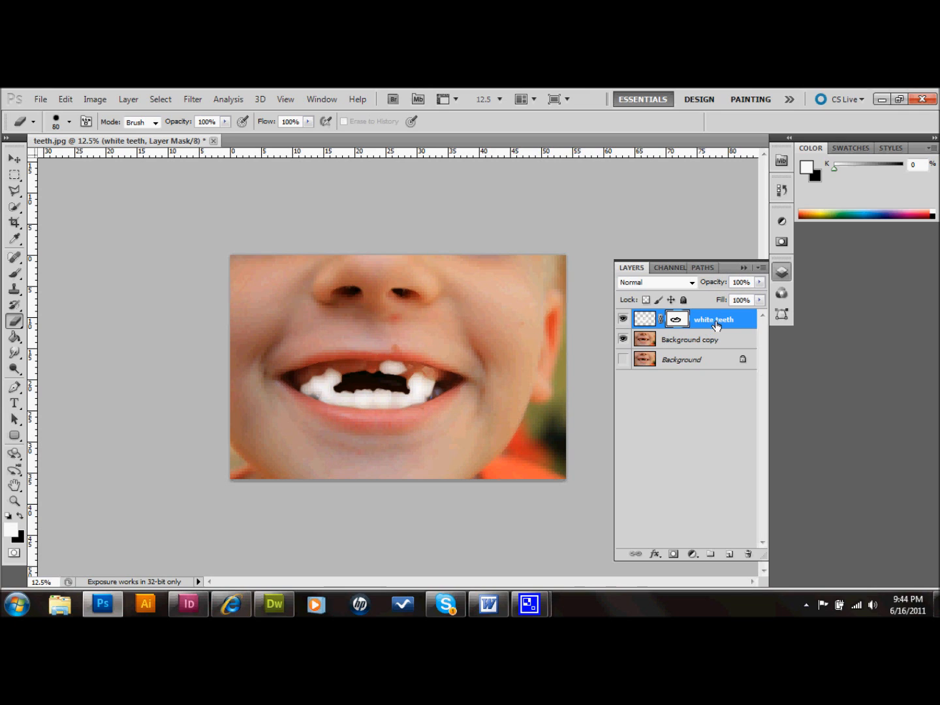
Try the white teeth layer at 50% opacity, and settle on an opacity of 75%
{"action": "left_click_drag", "start_coordinate": [750, 282], "coordinate": [735, 286]}
{"action": "type", "text": "75"}
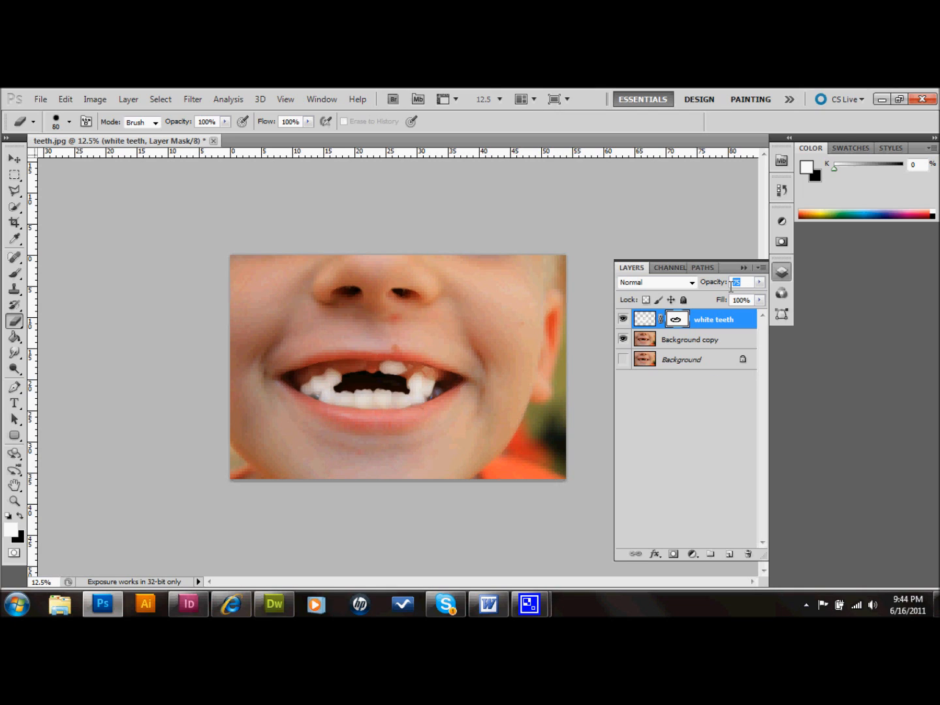
{"action": "type", "text": "50"}
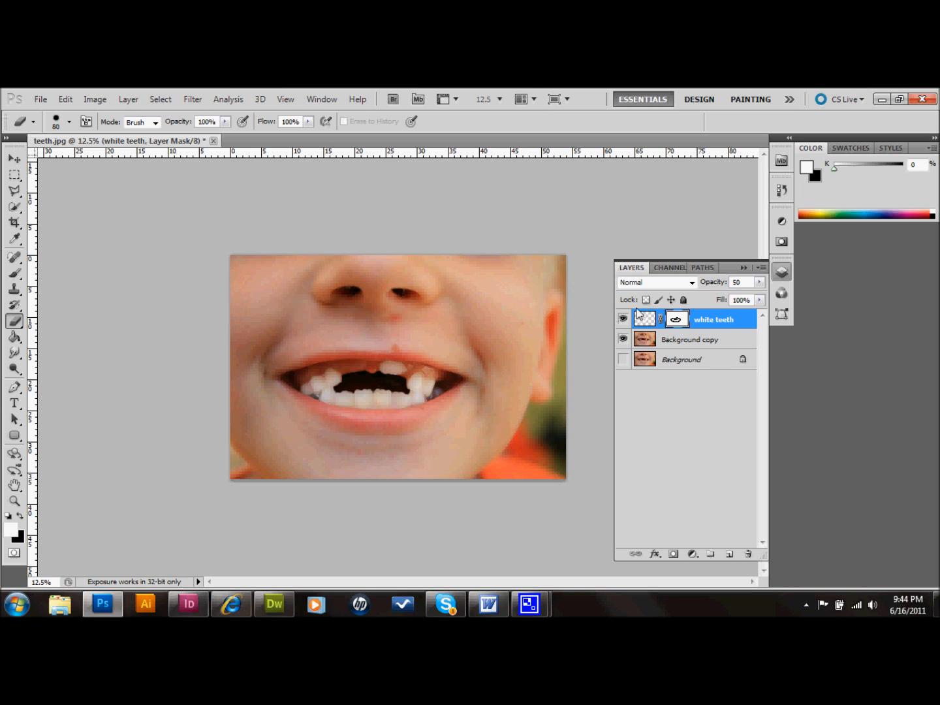
{"action": "type", "text": "75"}
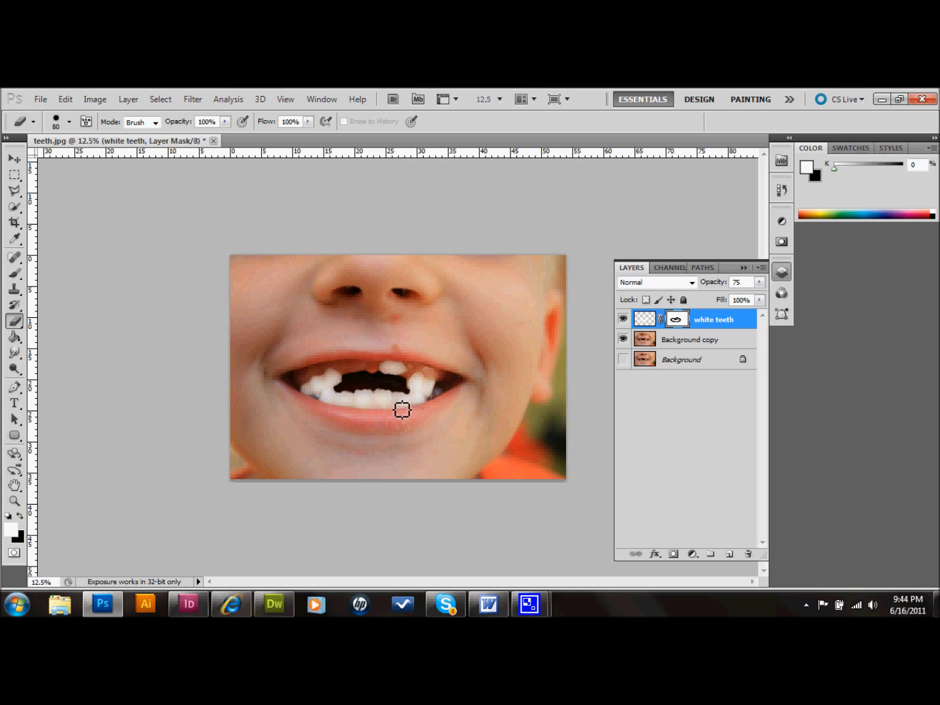
Lower the eraser's hardness to 0% and, at 250 px, soften the mask along the lower gum line and the upper gum
{"action": "left_click", "coordinate": [68, 121]}
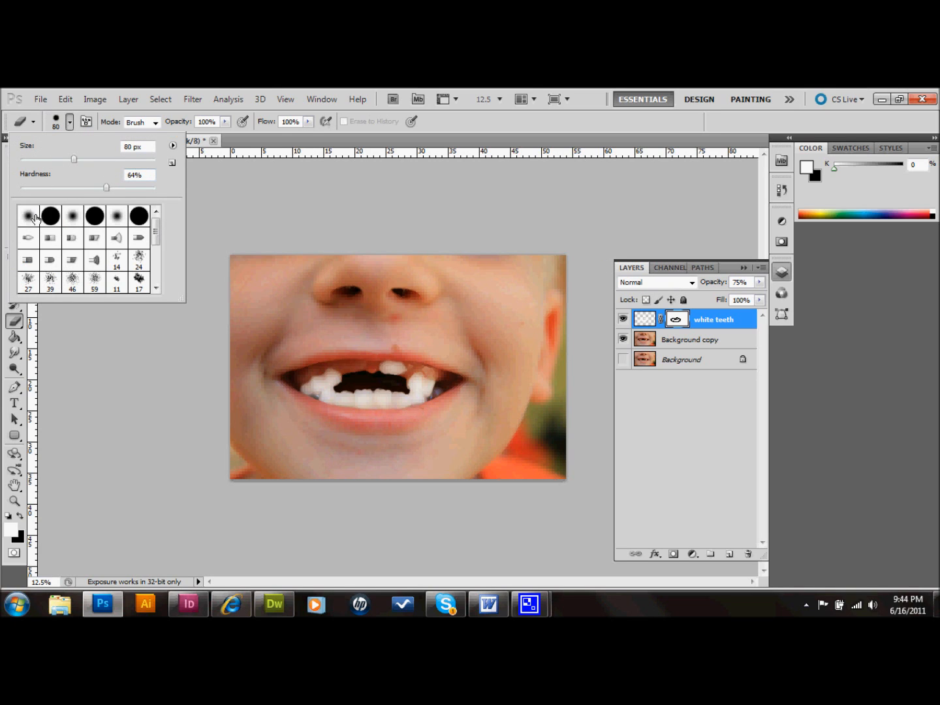
{"action": "left_click_drag", "start_coordinate": [108, 190], "coordinate": [19, 194]}
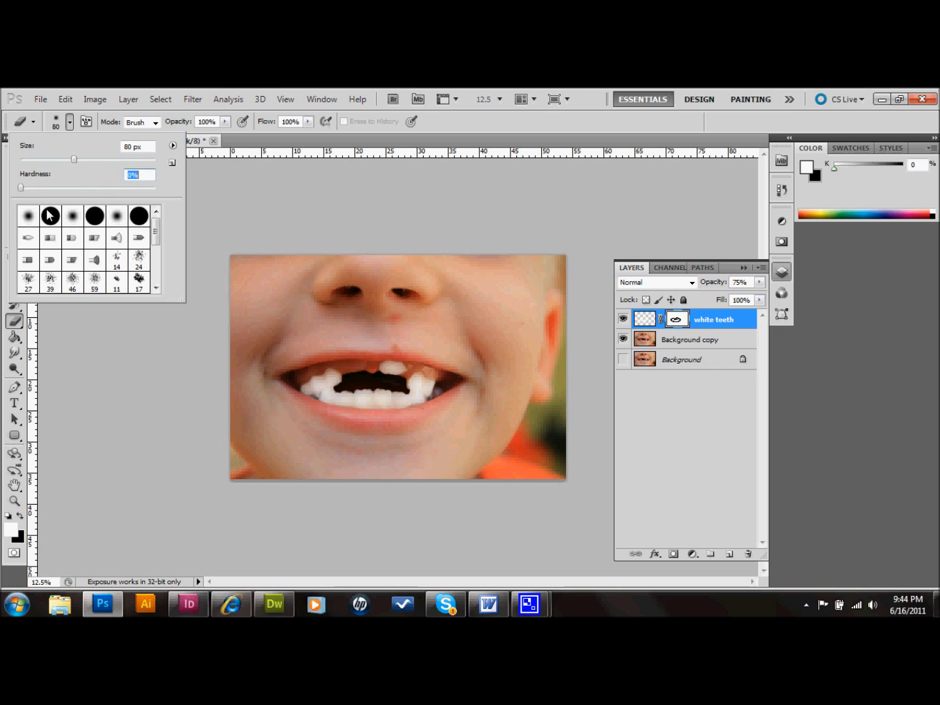
{"action": "left_click", "coordinate": [382, 349]}
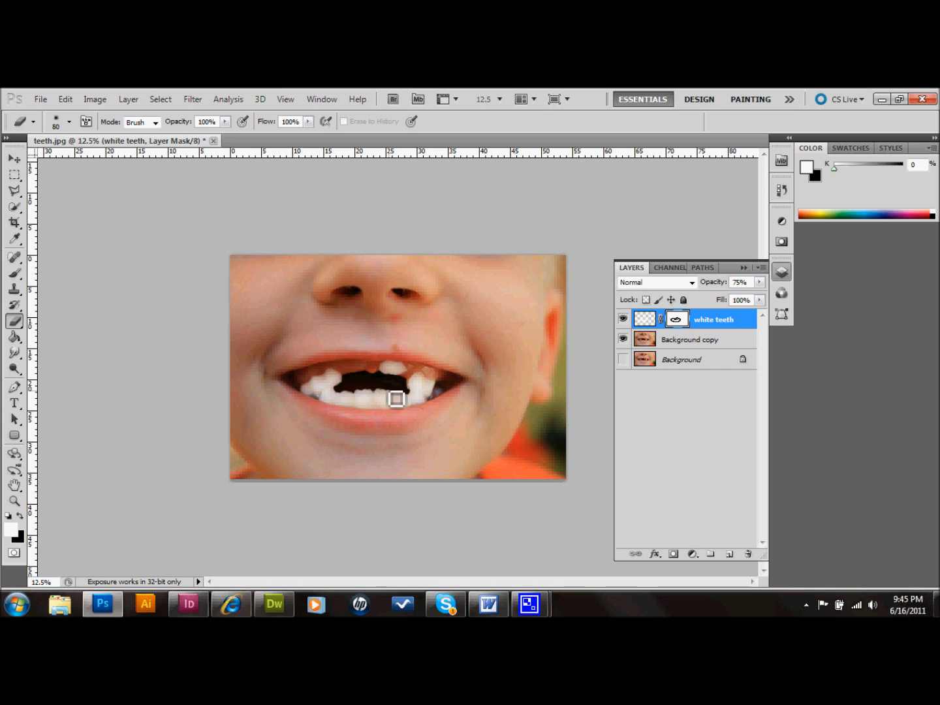
{"action": "key", "text": "z"}
{"action": "left_click_drag", "start_coordinate": [263, 330], "coordinate": [341, 375]}
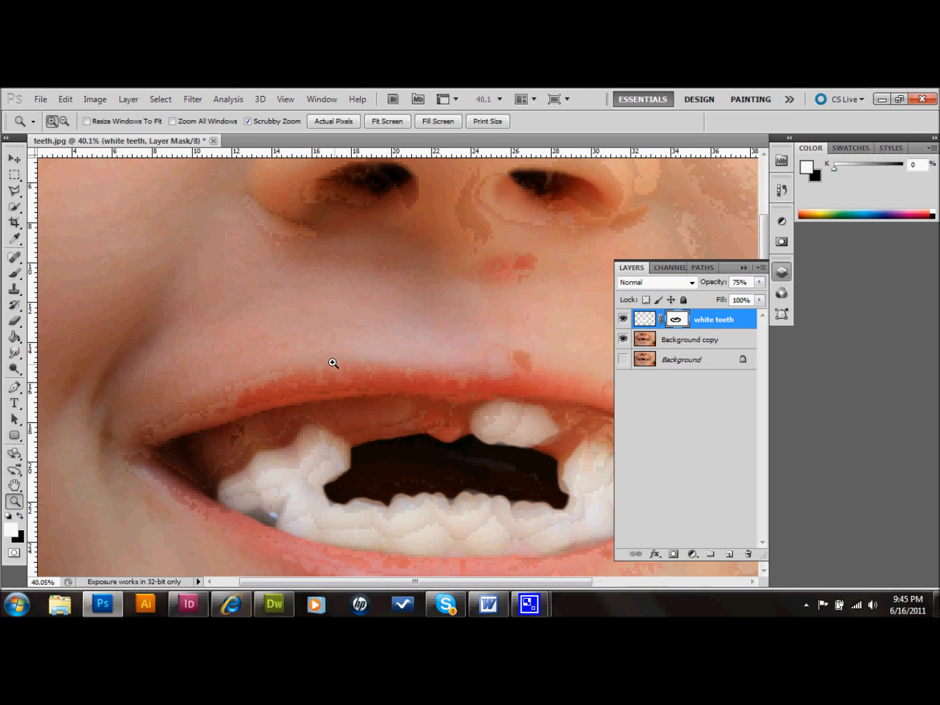
{"action": "left_click_drag", "start_coordinate": [381, 587], "coordinate": [433, 587]}
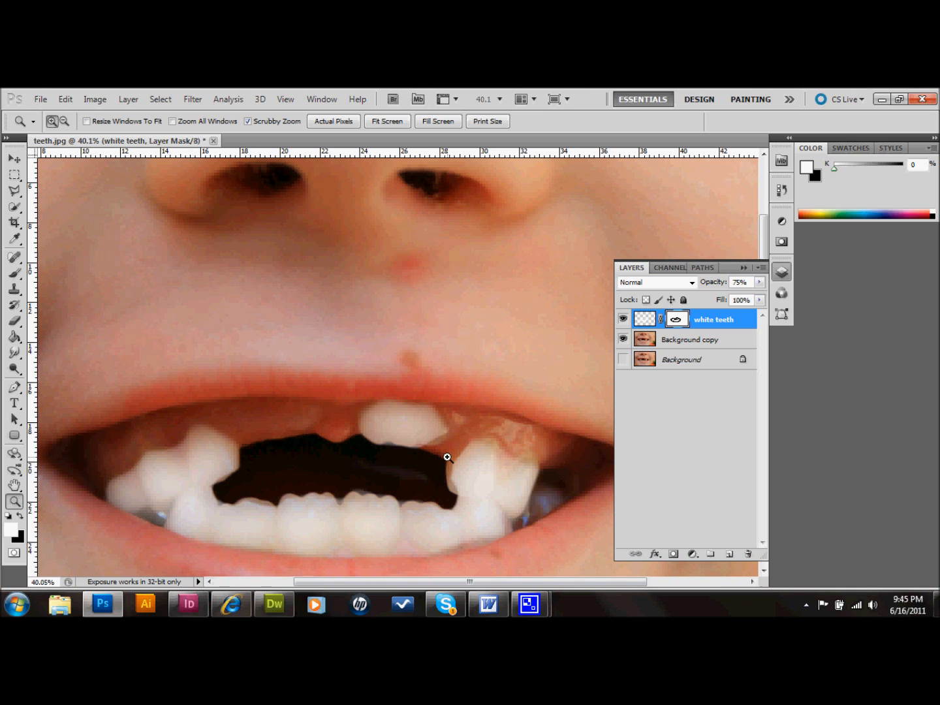
{"action": "key", "text": "e"}
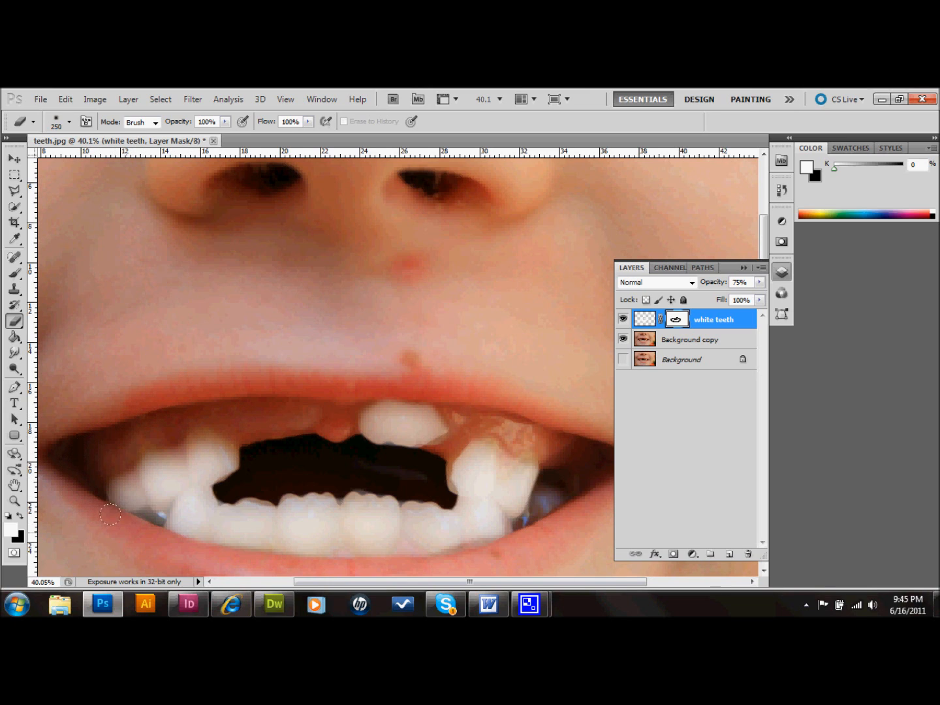
{"action": "mouse_move", "coordinate": [240, 556]}
{"action": "left_mouse_down"}
{"action": "mouse_move", "coordinate": [454, 557]}
{"action": "mouse_move", "coordinate": [496, 545]}
{"action": "mouse_move", "coordinate": [543, 485]}
{"action": "left_mouse_up"}
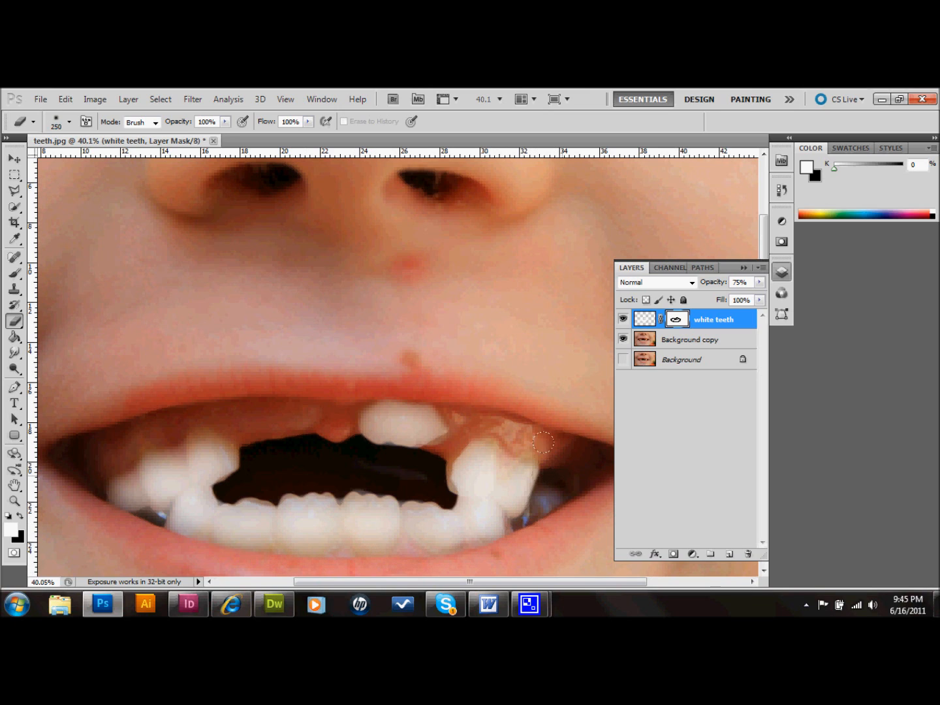
{"action": "mouse_move", "coordinate": [499, 422]}
{"action": "left_mouse_down"}
{"action": "mouse_move", "coordinate": [390, 364]}
{"action": "mouse_move", "coordinate": [331, 375]}
{"action": "mouse_move", "coordinate": [316, 409]}
{"action": "left_mouse_up"}
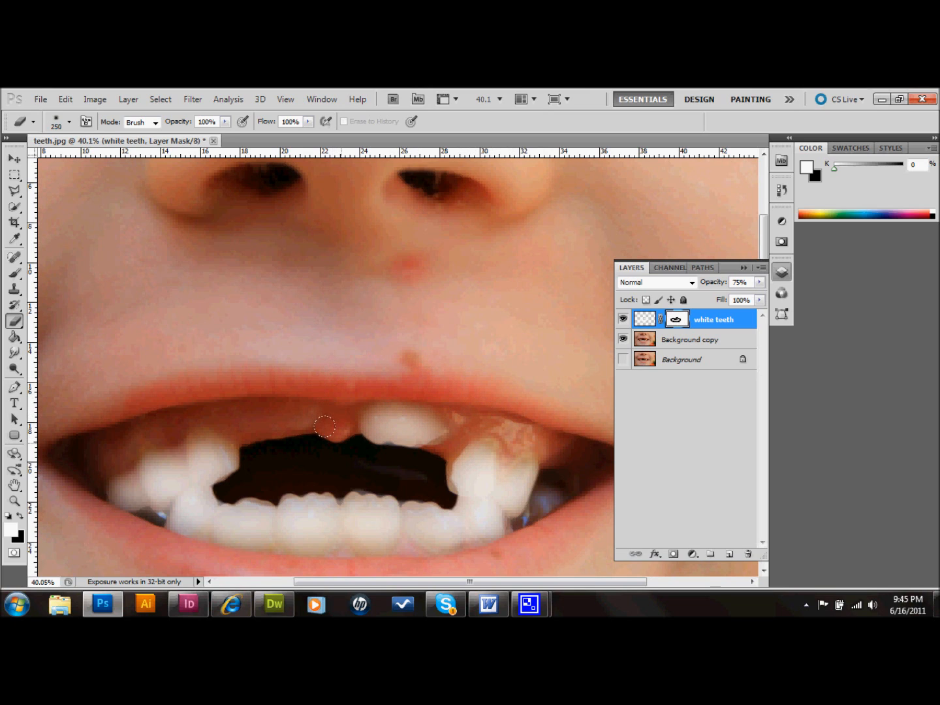
Reduce the eraser to 125 px and mask out the remaining white haze on the upper gum above the mouth gap
{"action": "key", "text": "bracketleft"}
{"action": "key", "text": "bracketleft"}
{"action": "key", "text": "bracketleft"}
{"action": "mouse_move", "coordinate": [335, 437]}
{"action": "left_mouse_down"}
{"action": "mouse_move", "coordinate": [423, 455]}
{"action": "mouse_move", "coordinate": [455, 432]}
{"action": "mouse_move", "coordinate": [438, 468]}
{"action": "mouse_move", "coordinate": [446, 499]}
{"action": "mouse_move", "coordinate": [422, 487]}
{"action": "mouse_move", "coordinate": [314, 480]}
{"action": "mouse_move", "coordinate": [210, 488]}
{"action": "mouse_move", "coordinate": [304, 426]}
{"action": "left_mouse_up"}
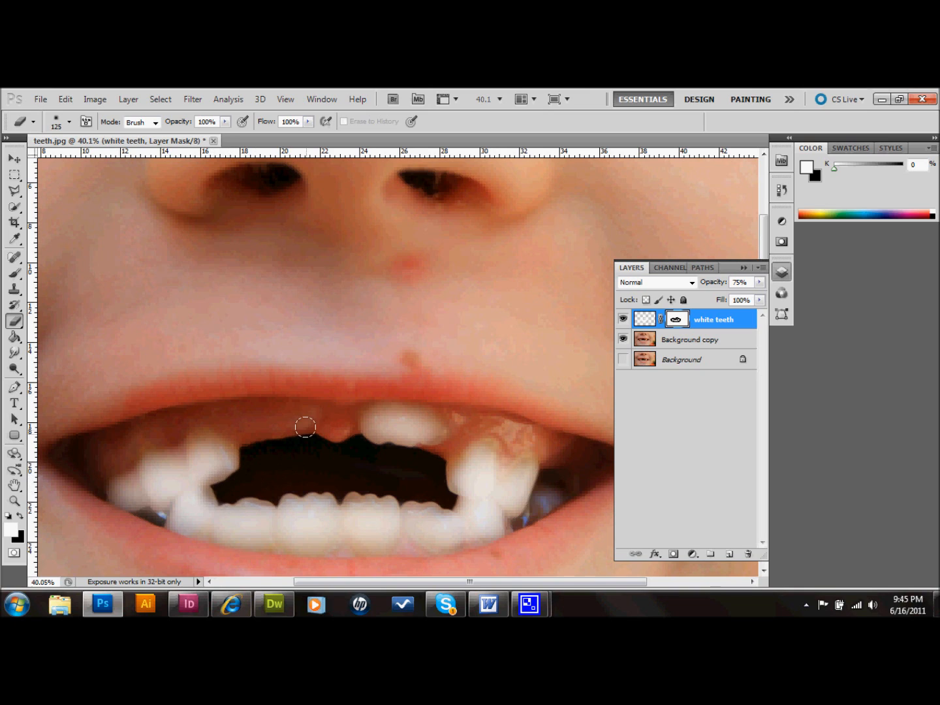
Reduce the eraser to 30 px, try a full-opacity dividing stroke between the two upper-left teeth, and undo the stroke
{"action": "key", "text": "bracketleft"}
{"action": "key", "text": "bracketleft"}
{"action": "key", "text": "bracketleft"}
{"action": "key", "text": "bracketleft"}
{"action": "key", "text": "bracketleft"}
{"action": "key", "text": "bracketleft"}
{"action": "key", "text": "bracketleft"}
{"action": "left_click_drag", "start_coordinate": [189, 455], "coordinate": [198, 489]}
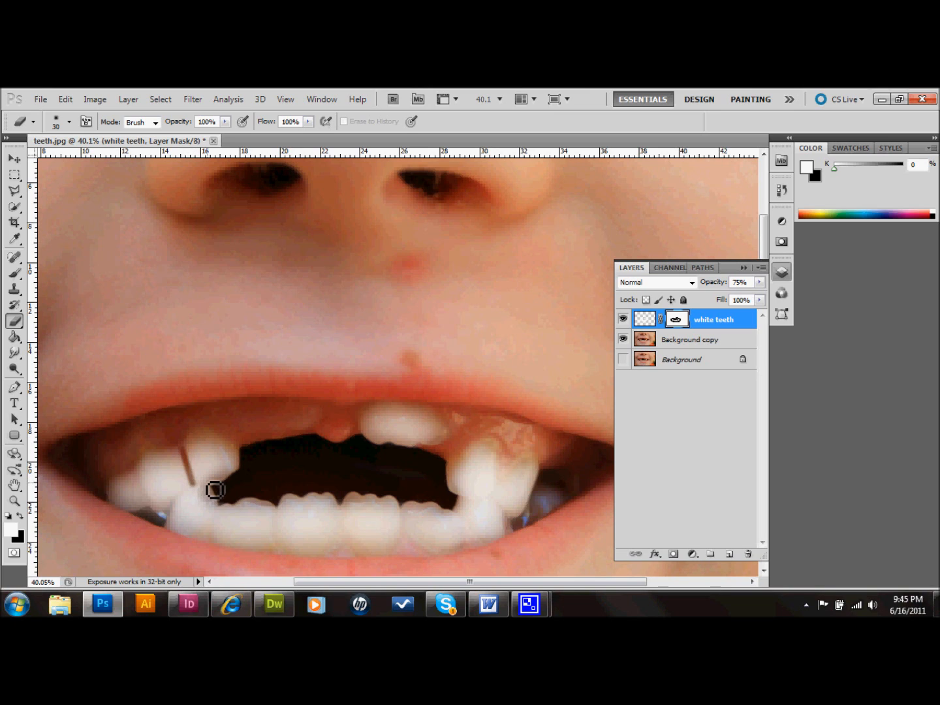
{"action": "key", "text": "ctrl+z"}
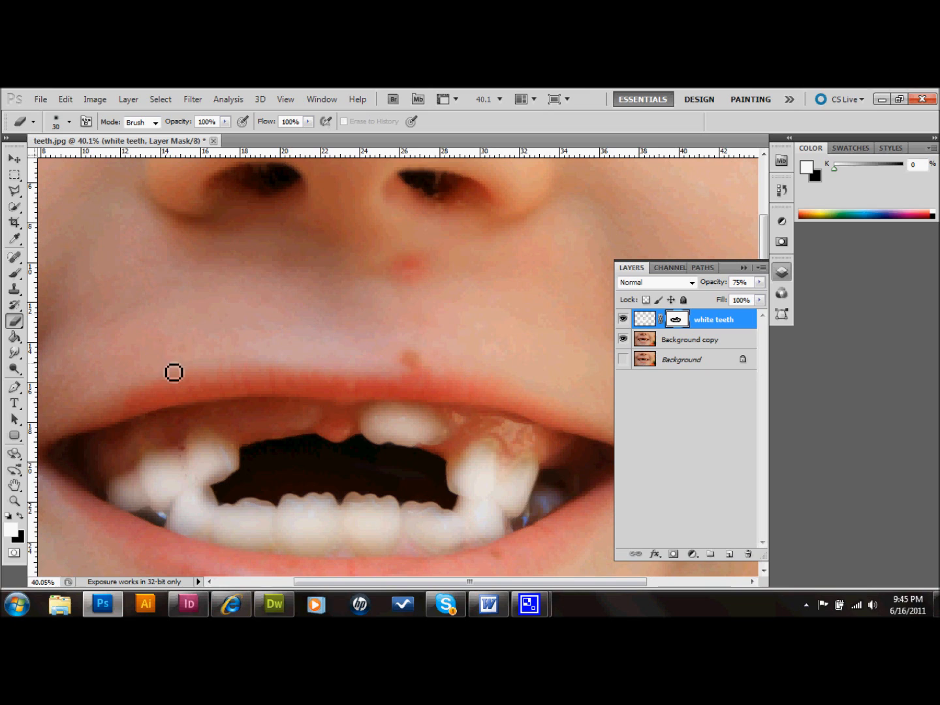
Set the eraser's opacity to 10% and lightly mask dividing lines between the upper-left teeth and between the lower teeth
{"action": "left_click", "coordinate": [188, 124]}
{"action": "type", "text": "10"}
{"action": "key", "text": "Return"}
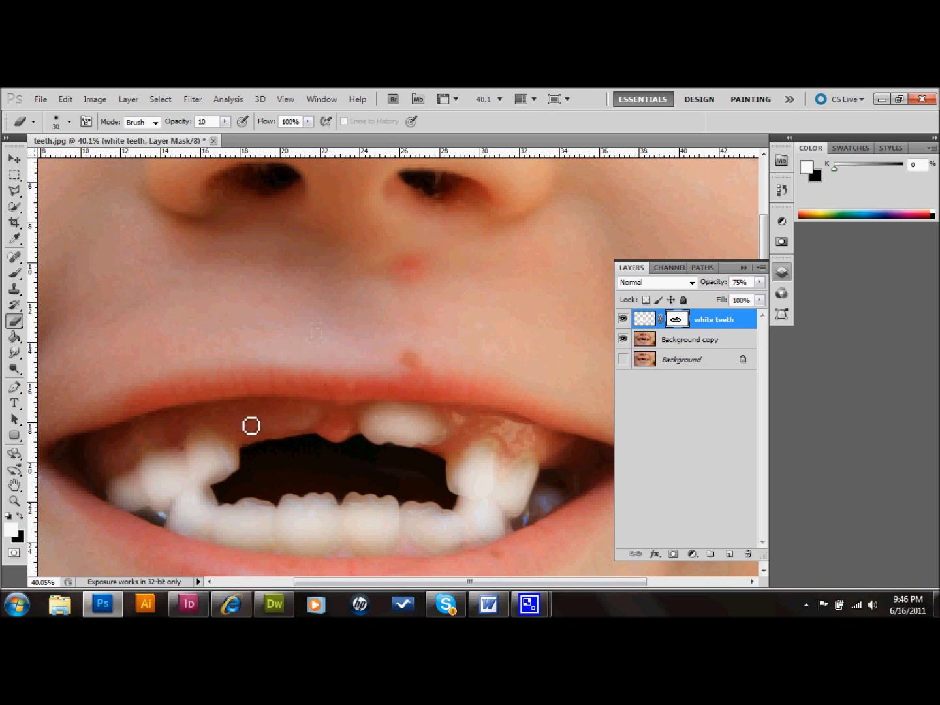
{"action": "left_click_drag", "start_coordinate": [188, 451], "coordinate": [205, 498]}
{"action": "left_click_drag", "start_coordinate": [217, 539], "coordinate": [217, 547]}
{"action": "left_click_drag", "start_coordinate": [279, 531], "coordinate": [283, 557]}
{"action": "left_click_drag", "start_coordinate": [345, 518], "coordinate": [348, 551]}
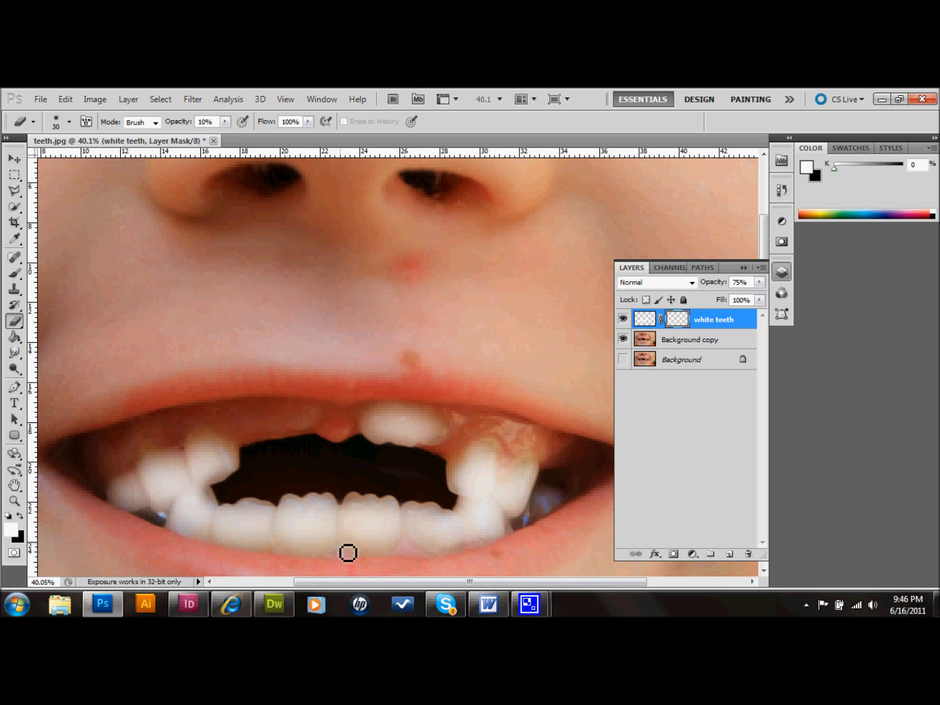
{"action": "mouse_move", "coordinate": [409, 519]}
{"action": "left_mouse_down"}
{"action": "mouse_move", "coordinate": [413, 542]}
{"action": "mouse_move", "coordinate": [466, 527]}
{"action": "mouse_move", "coordinate": [472, 544]}
{"action": "left_mouse_up"}
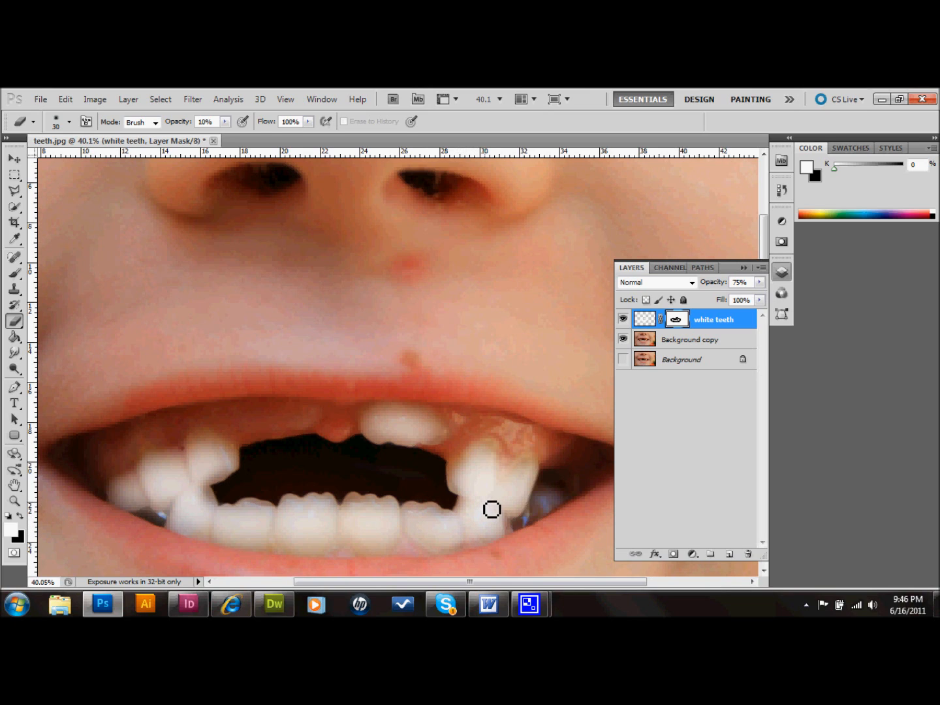
{"action": "left_click_drag", "start_coordinate": [513, 519], "coordinate": [521, 530]}
Compare the teeth before and after whitening, at full view and at 50% zoom, by toggling the white teeth layer's visibility
{"action": "key", "text": "ctrl+minus"}
{"action": "key", "text": "ctrl+minus"}
{"action": "key", "text": "ctrl+minus"}
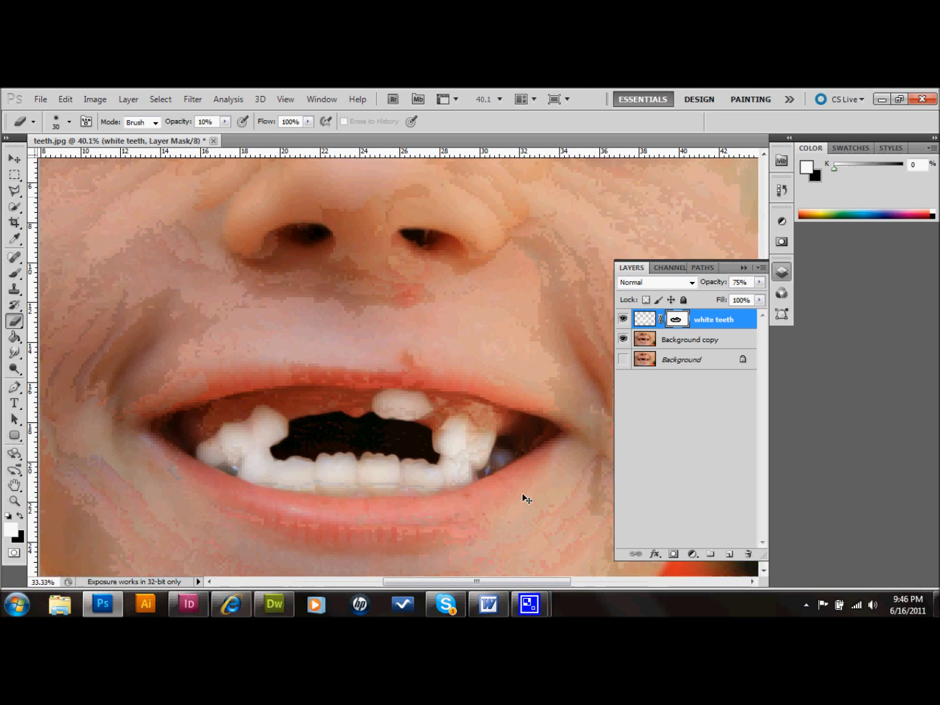
{"action": "key", "text": "ctrl+minus"}
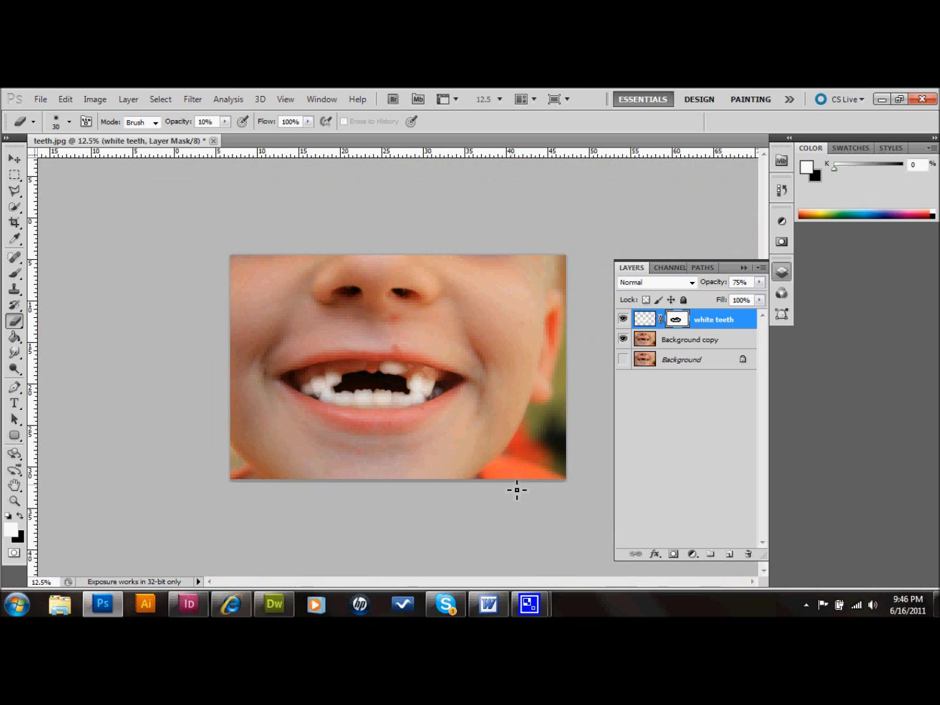
{"action": "left_click", "coordinate": [623, 319]}
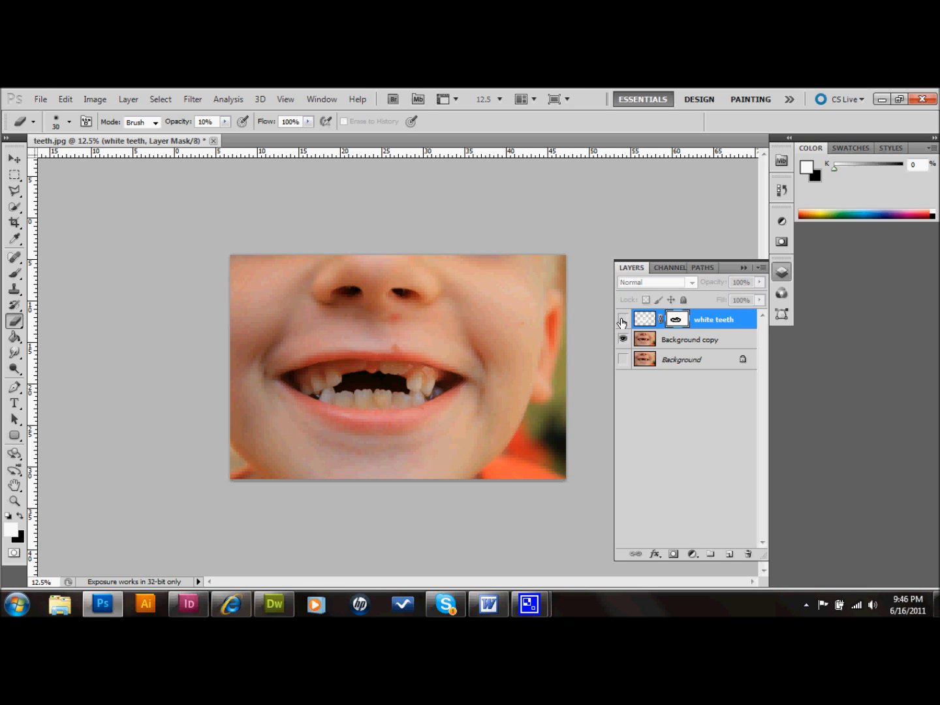
{"action": "key", "text": "ctrl+plus"}
{"action": "key", "text": "ctrl+plus"}
{"action": "key", "text": "ctrl+plus"}
{"action": "key", "text": "ctrl+plus"}
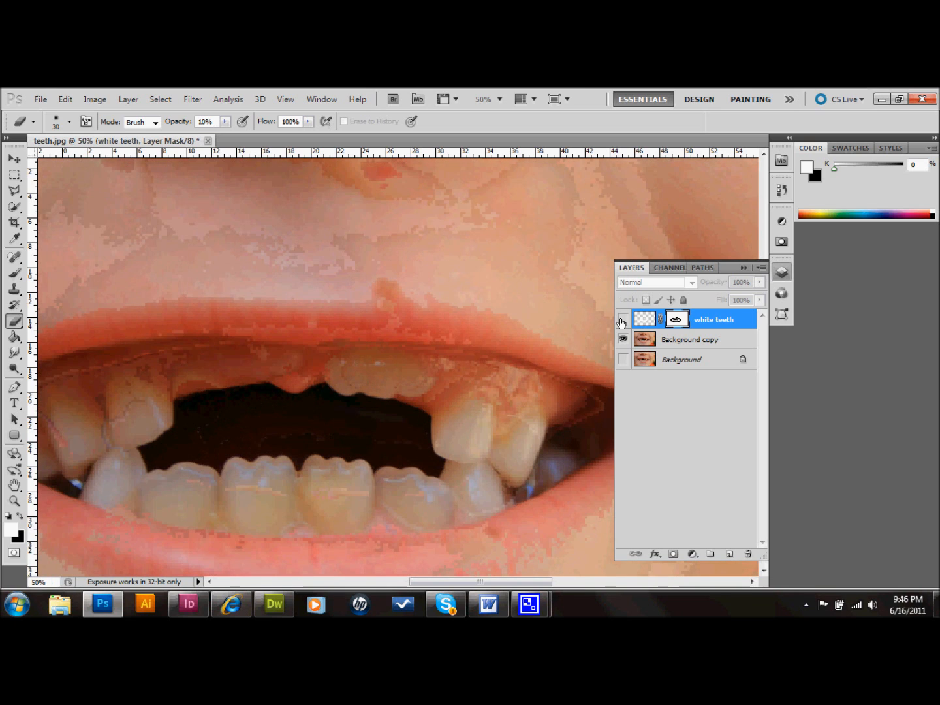
{"action": "left_click", "coordinate": [621, 321]}
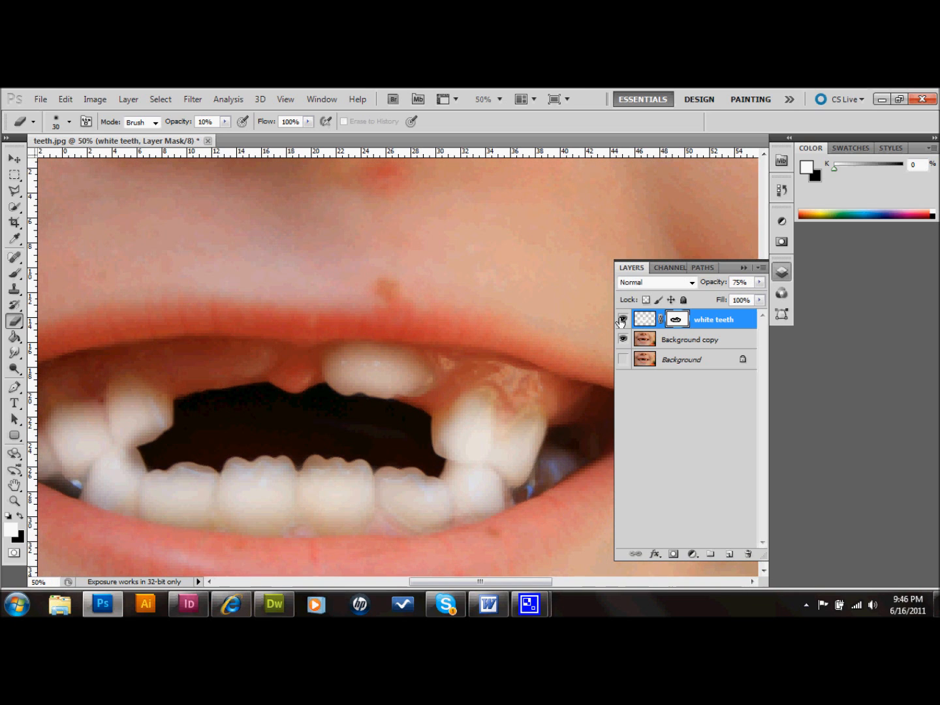
{"action": "left_click", "coordinate": [622, 321]}
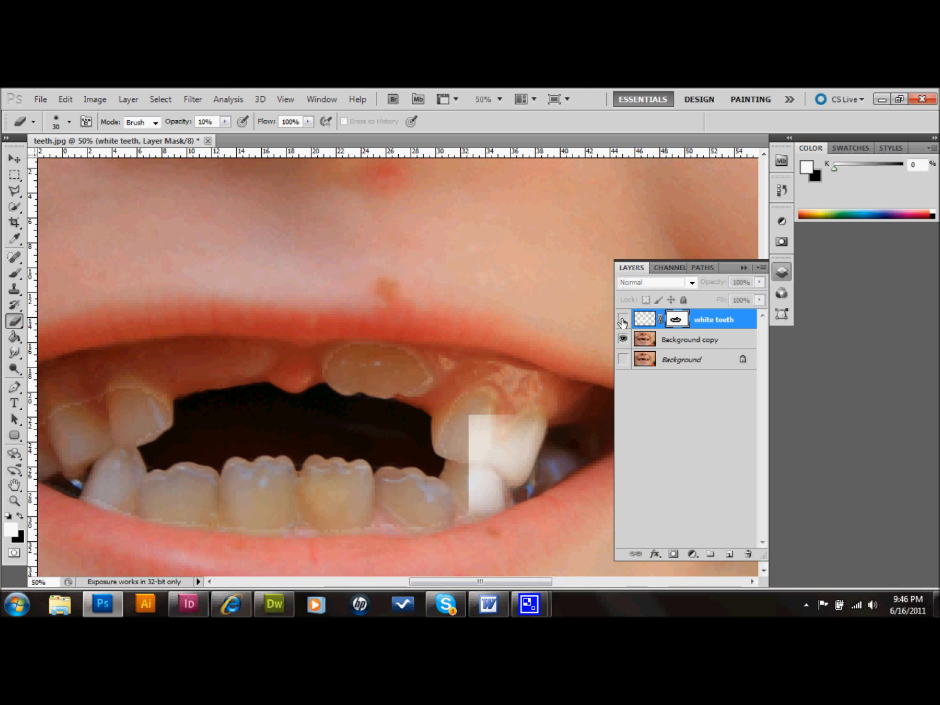